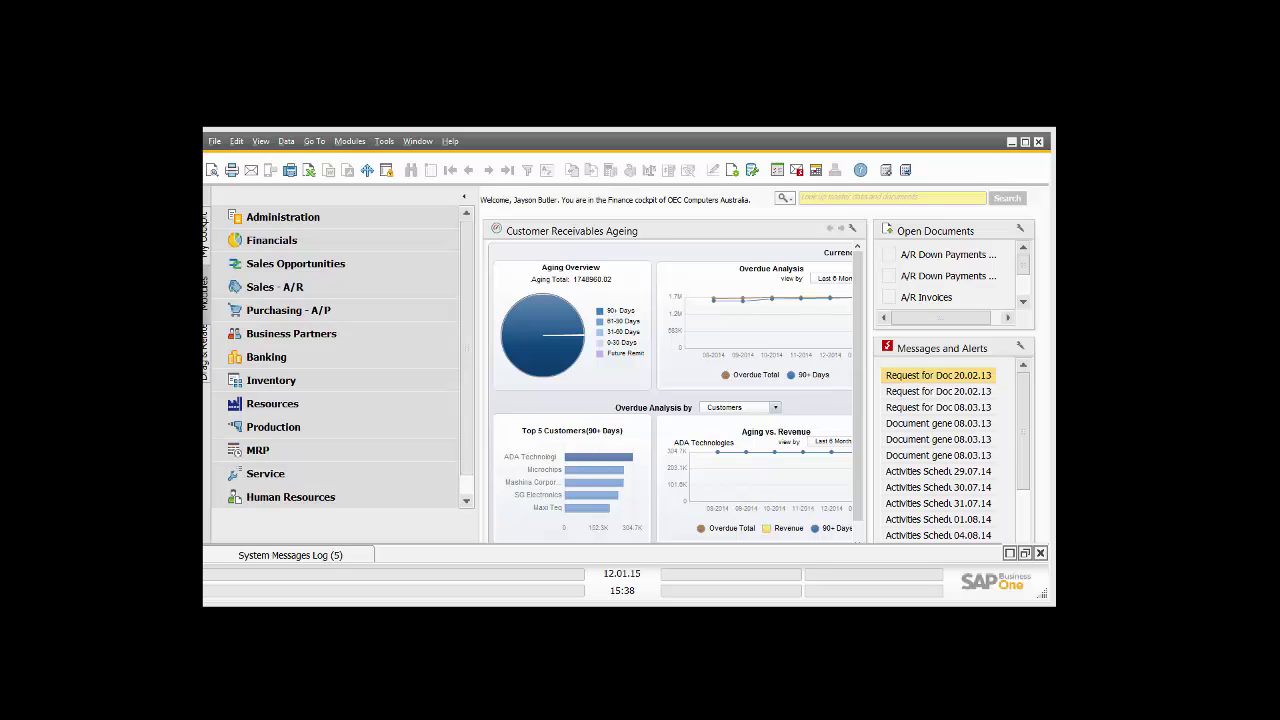
Open Business Partner Master Data and find the Earthshaker Corporation record by searching the name for "earth".
left_click(374, 335)
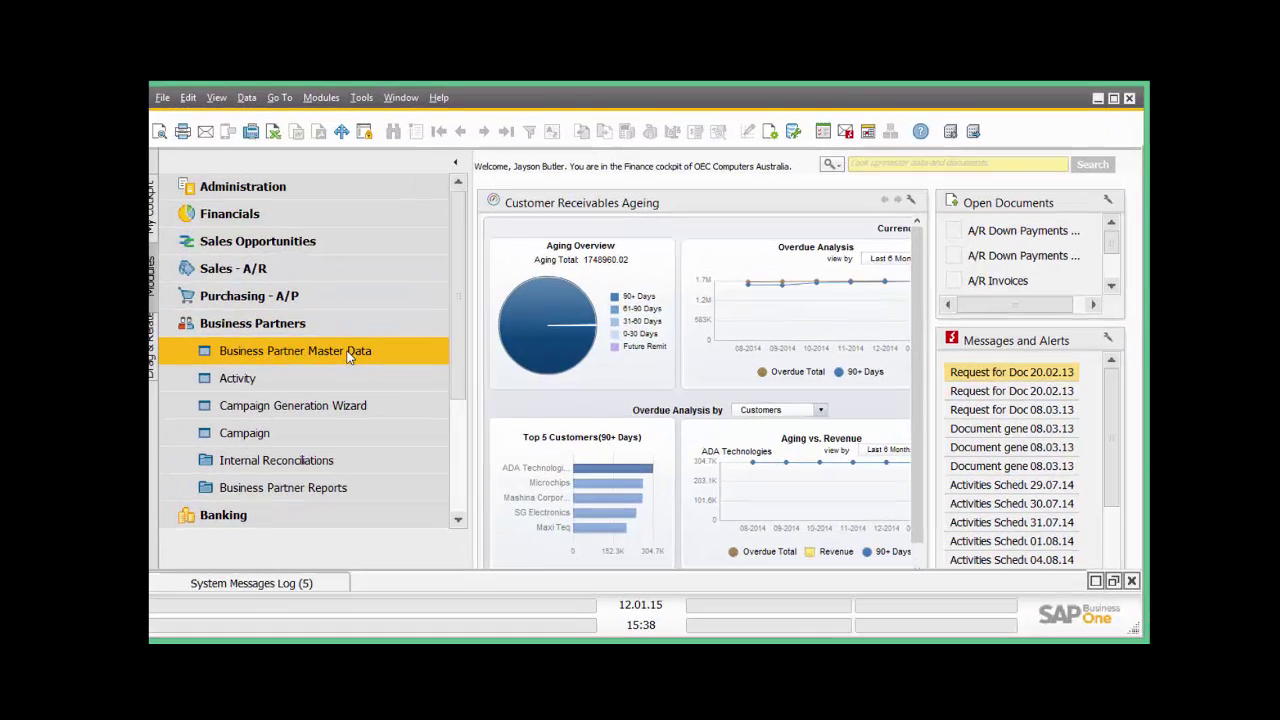
left_click(349, 351)
left_click(273, 92)
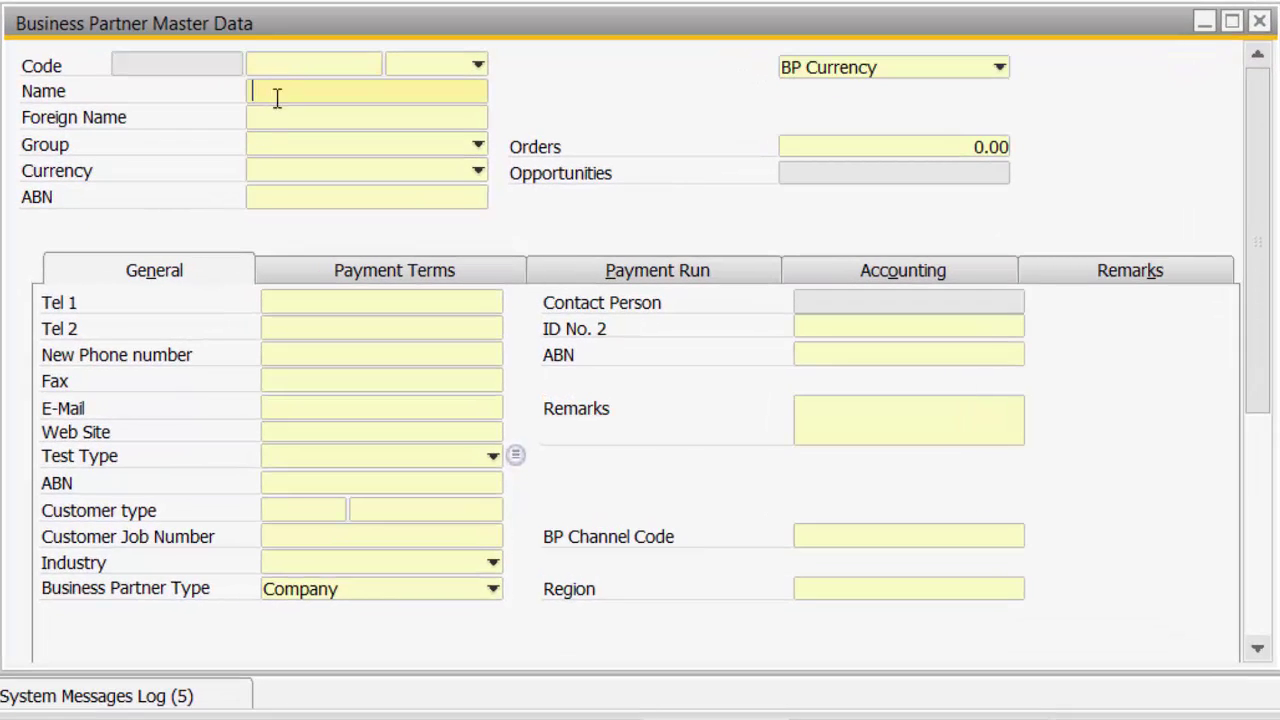
type("earth")
key("Return")
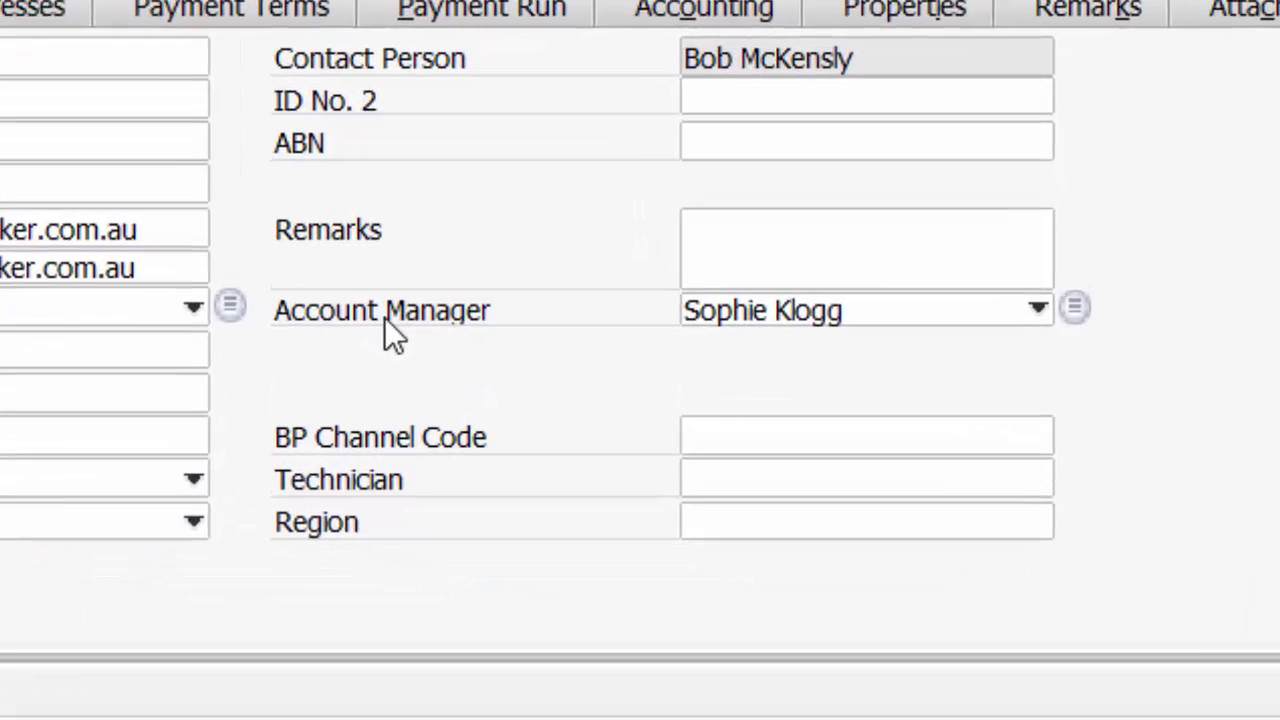
Change the description of the Account Manager field label to "Sales Person".
double_click(612, 470, "ctrl")
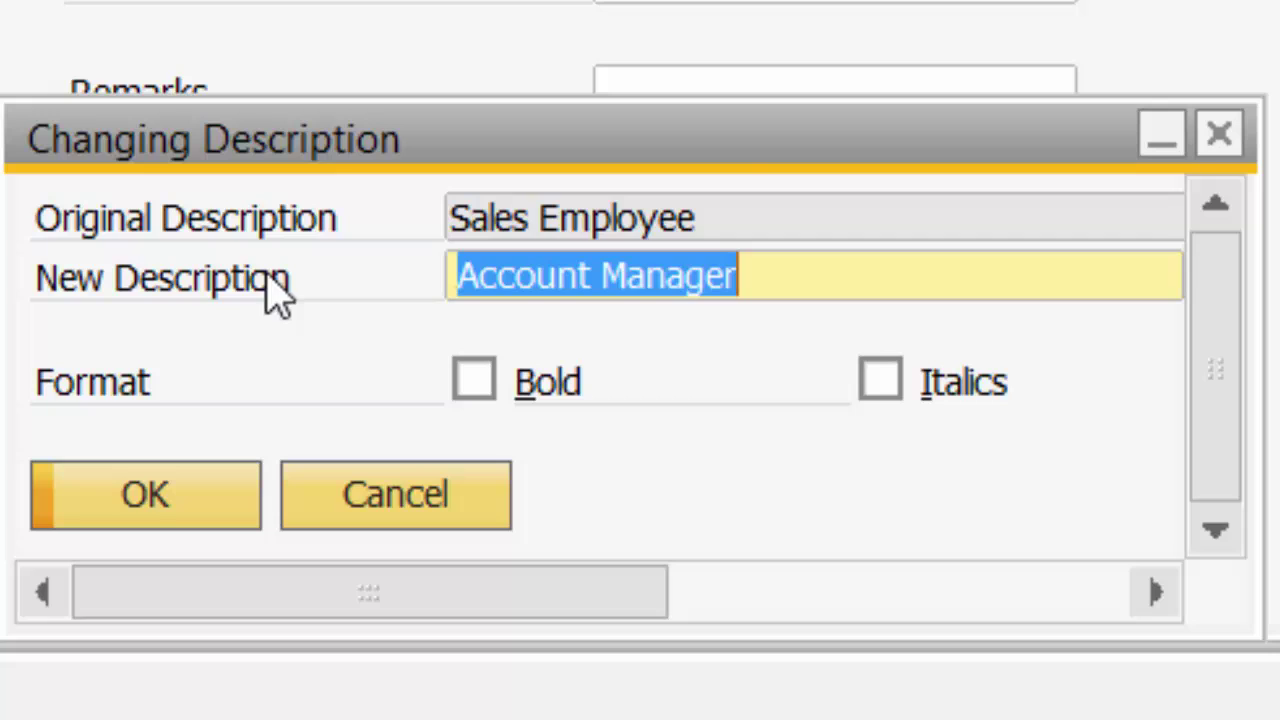
type("Sales Pers")
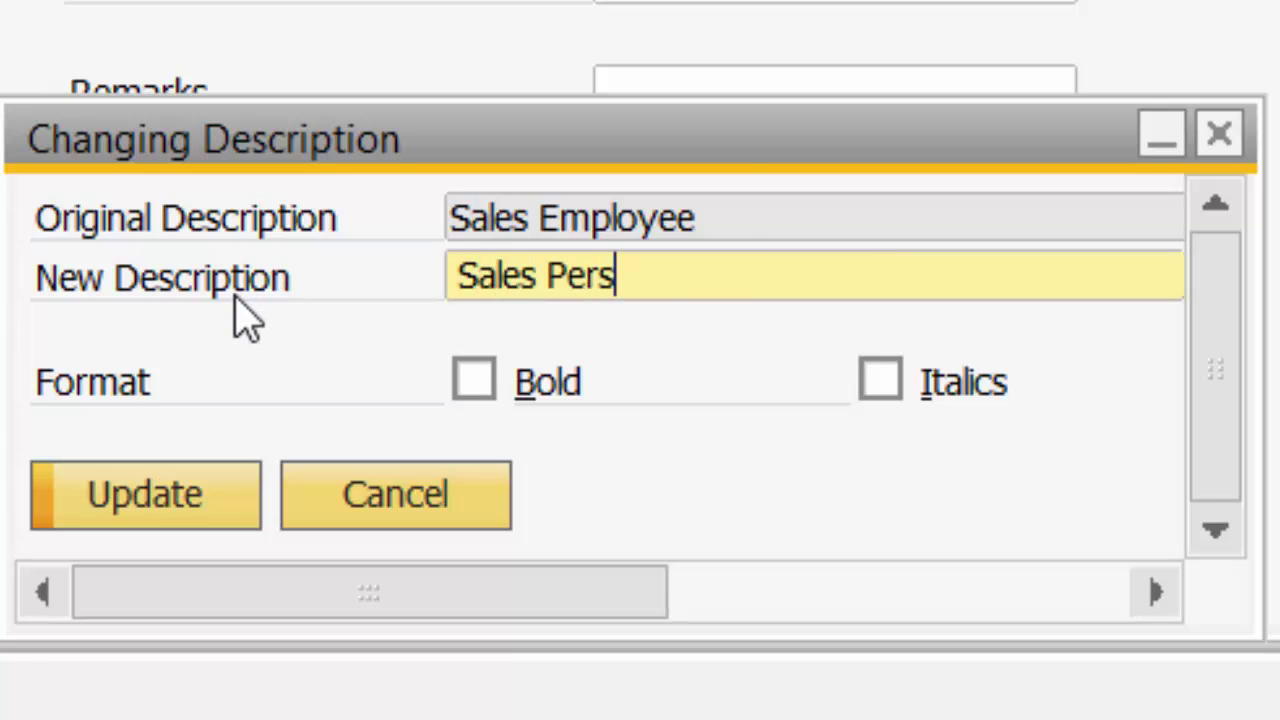
type("on")
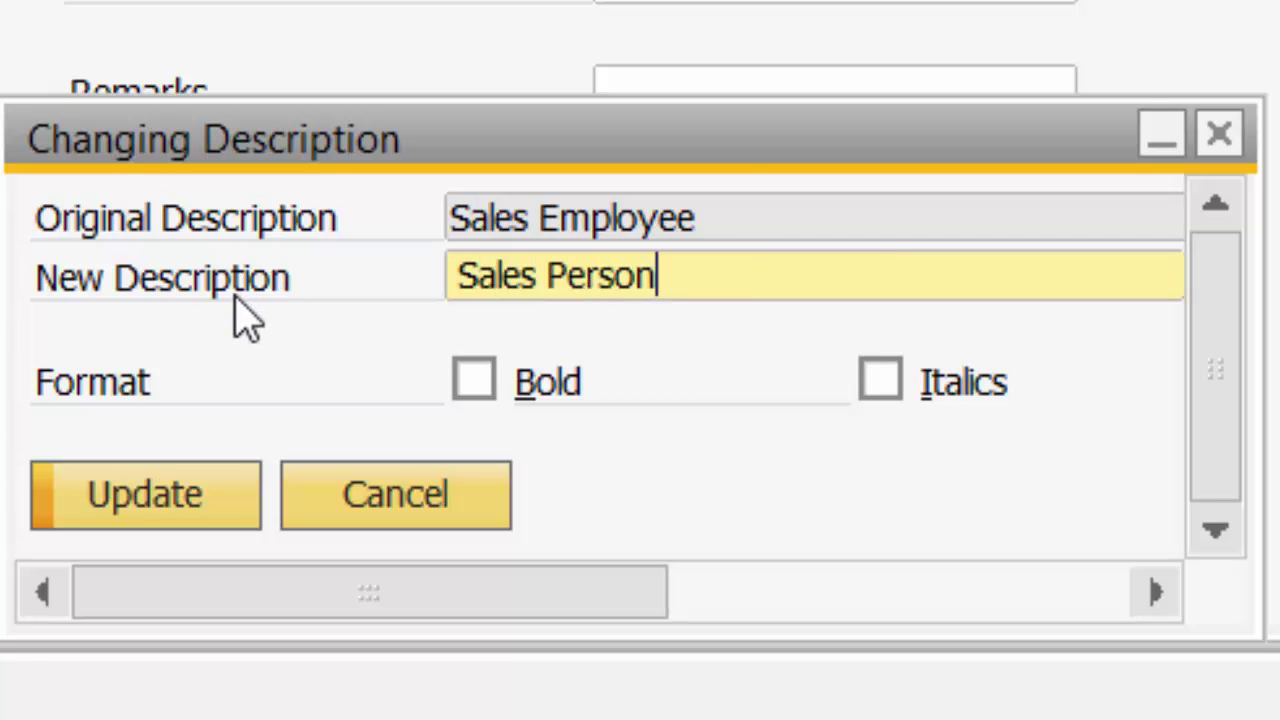
left_click(165, 505)
left_click(163, 512)
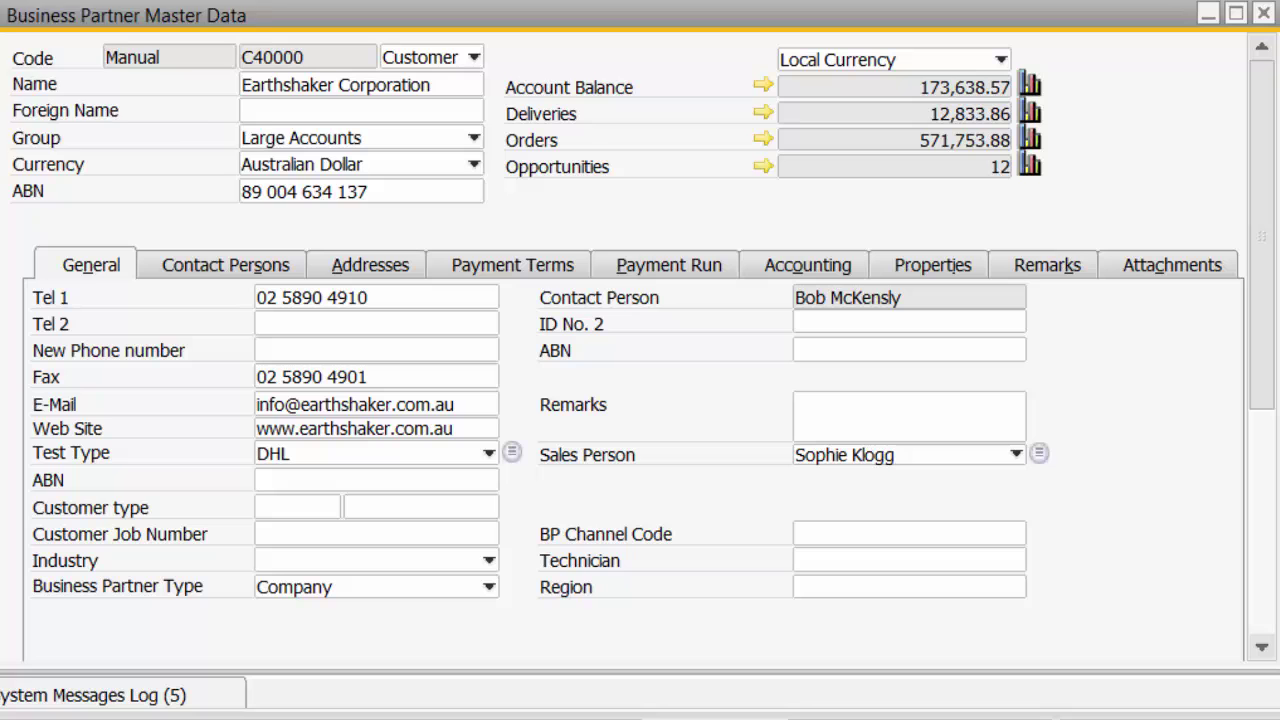
Show the user-defined fields beside the business partner form and view the available Industry Group values.
key("alt+v")
key("ctrl+shift+u")
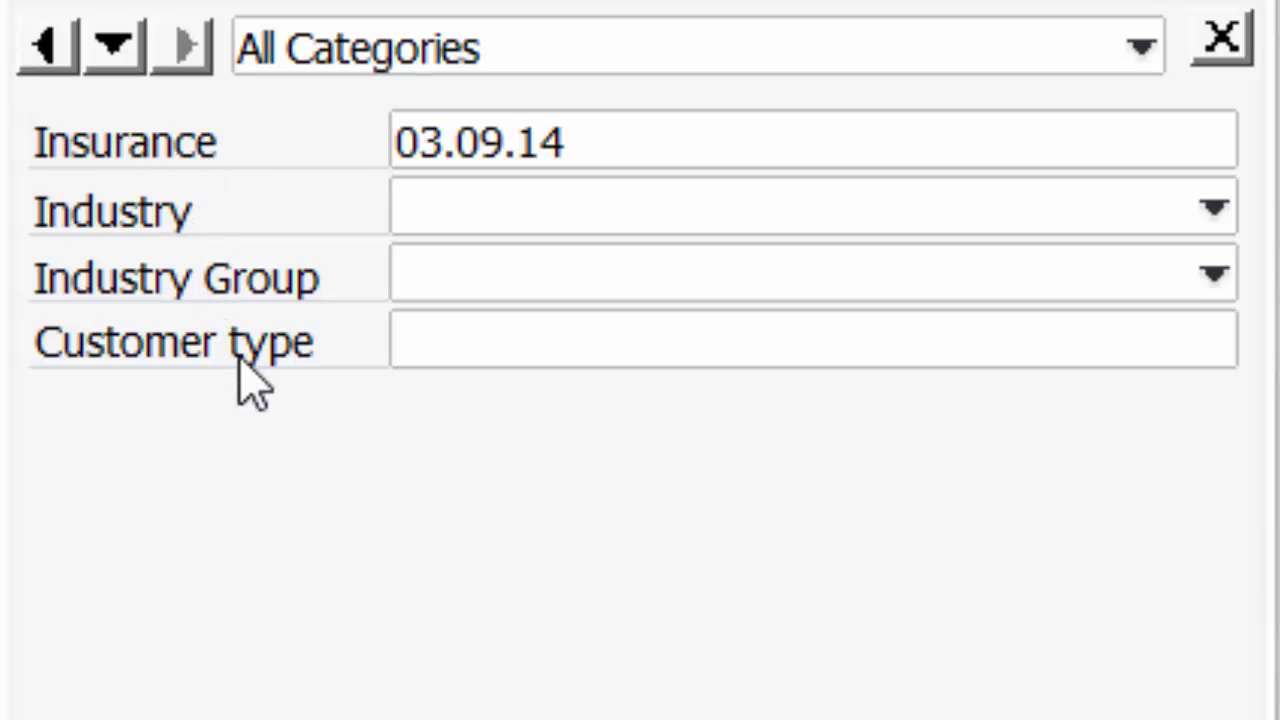
left_click(520, 272)
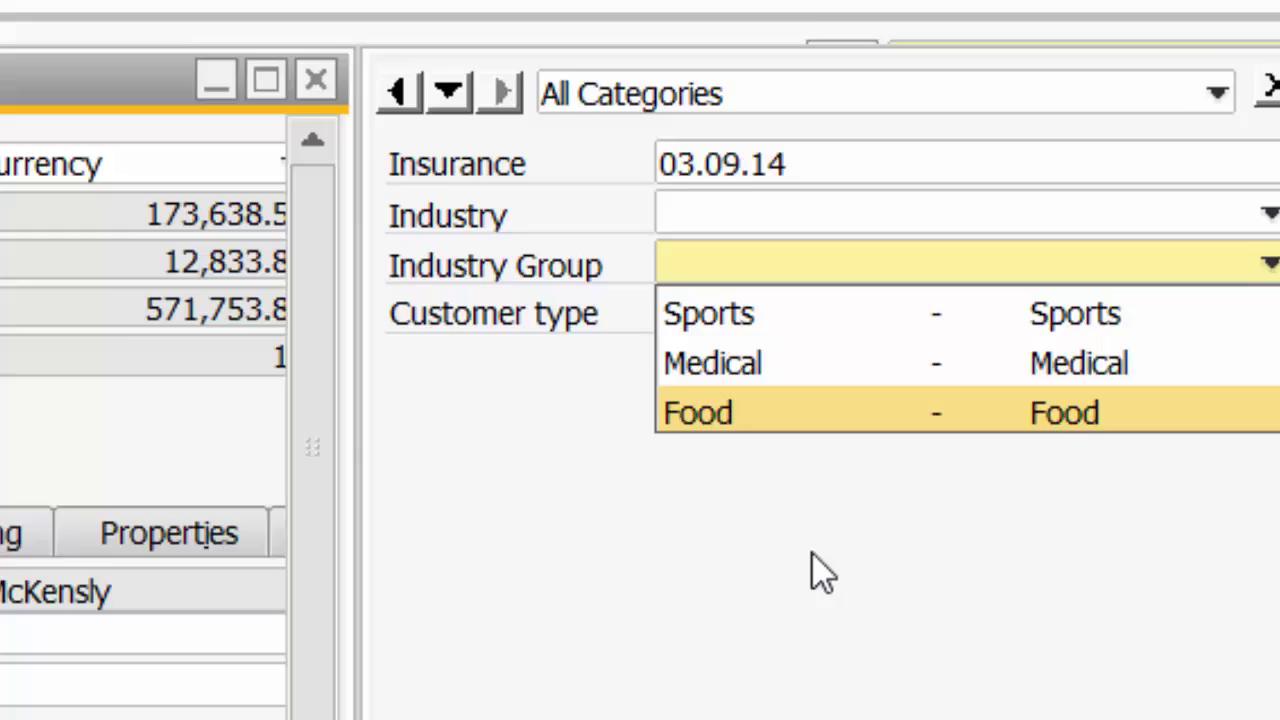
left_click(602, 687)
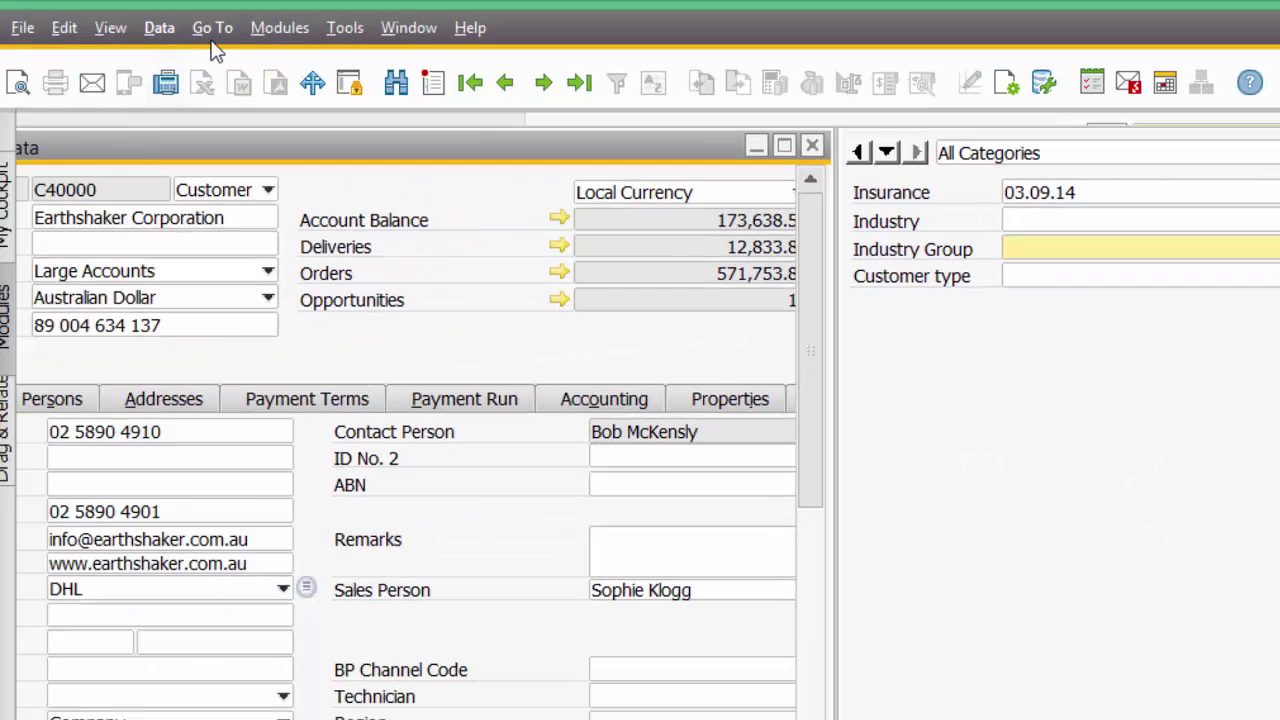
Open the management window for user-defined fields from the customization tools.
left_click(349, 31)
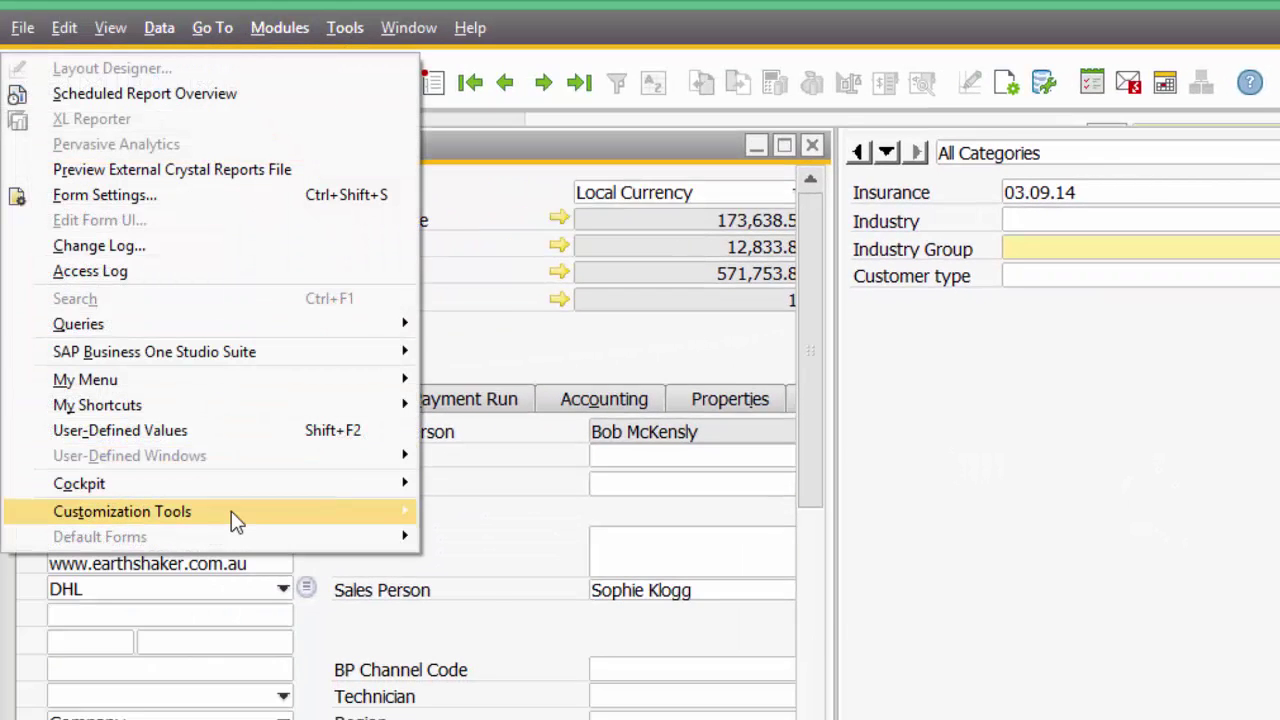
mouse_move(231, 511)
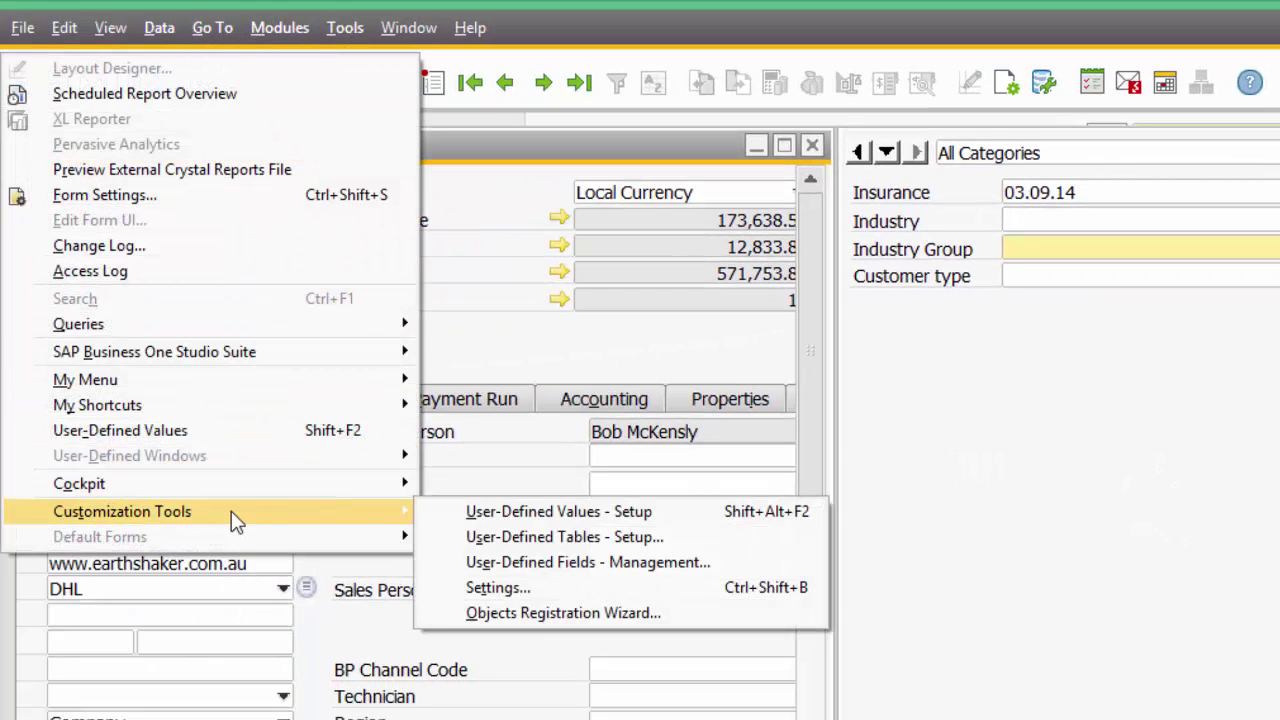
left_click(598, 563)
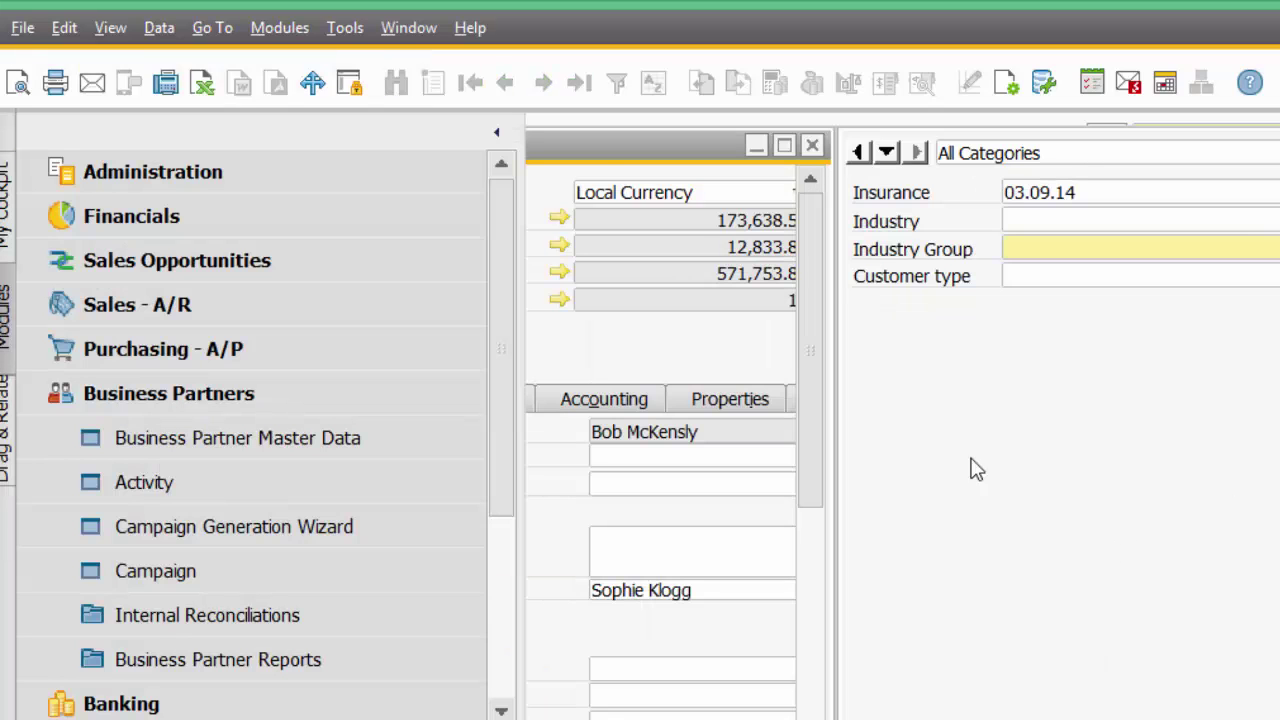
Return to the Business Partner Master Data form and switch it to UI edit mode.
left_click_drag(599, 150, 887, 150)
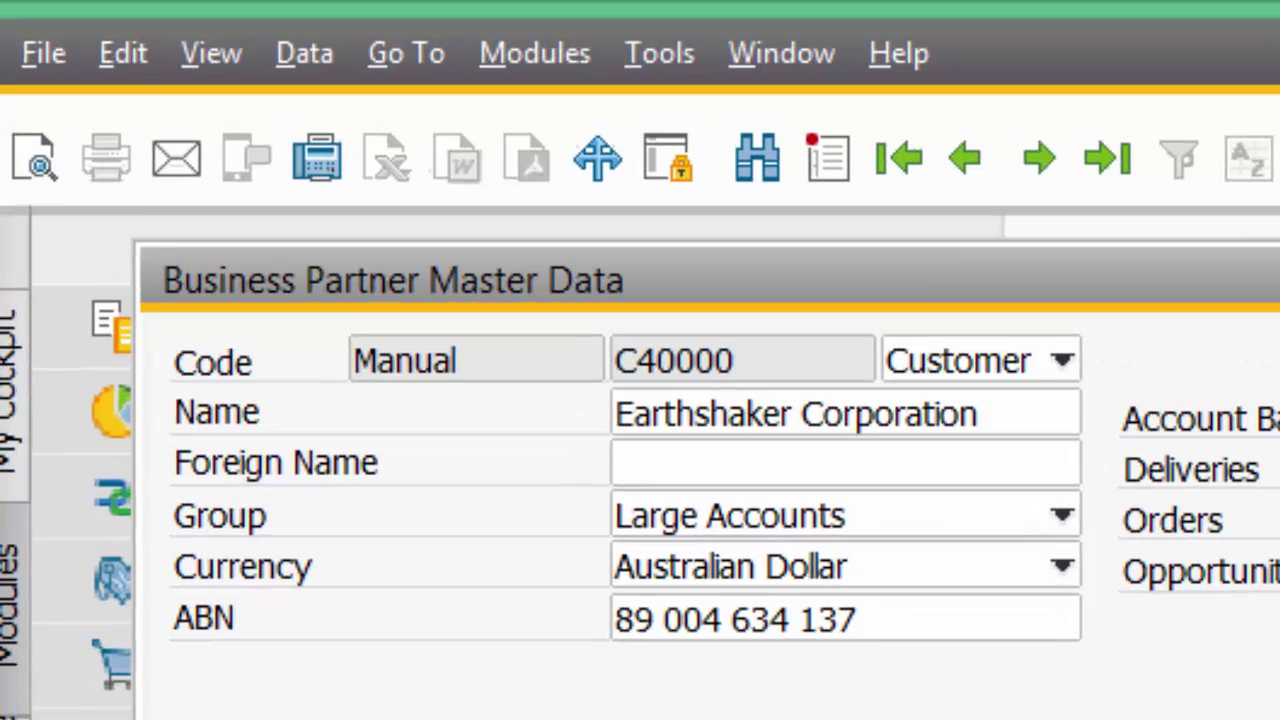
left_click(677, 57)
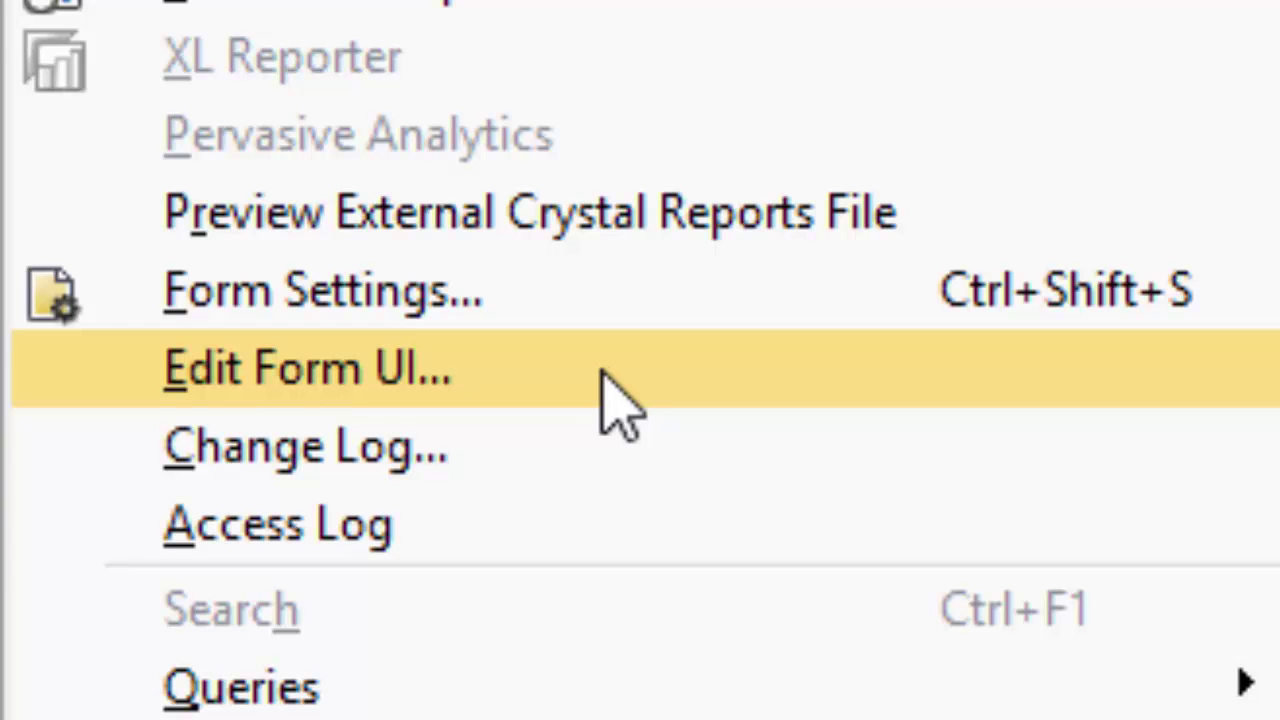
left_click(612, 400)
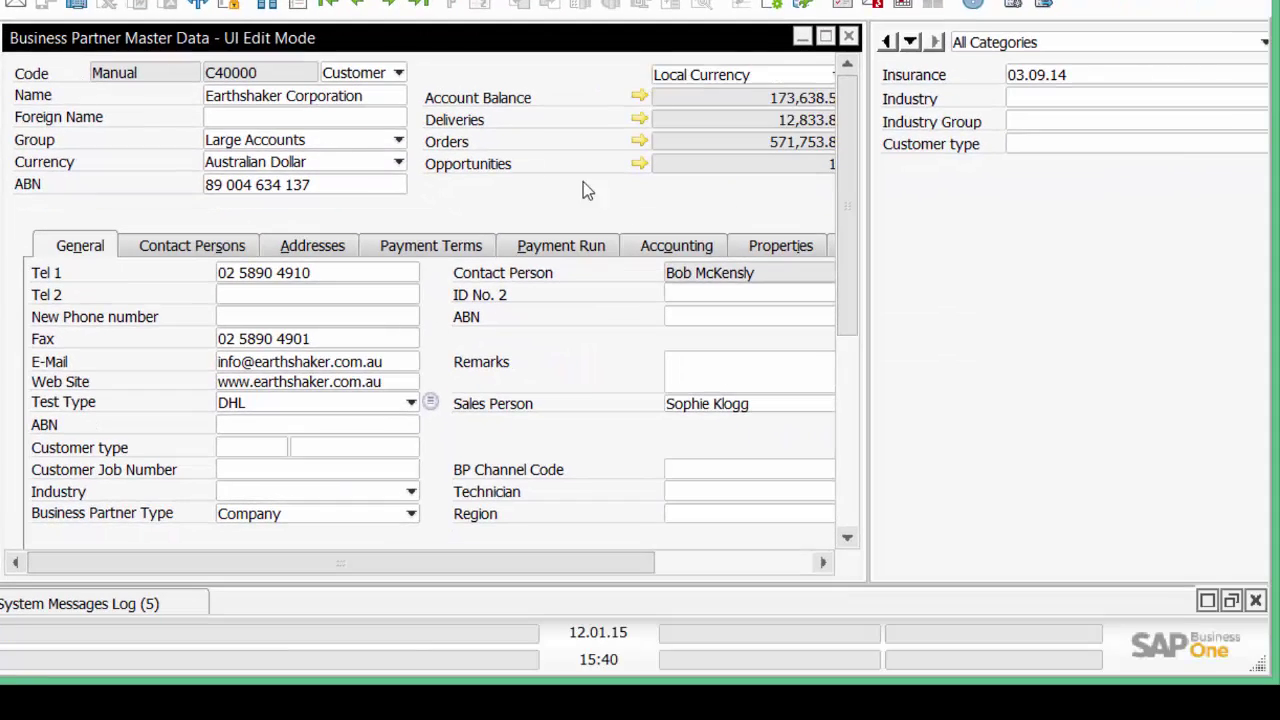
Move the user-defined Customer type field onto the General tab below Region, aligning its right edge with the fields above.
scroll(832, 240, "down", 3)
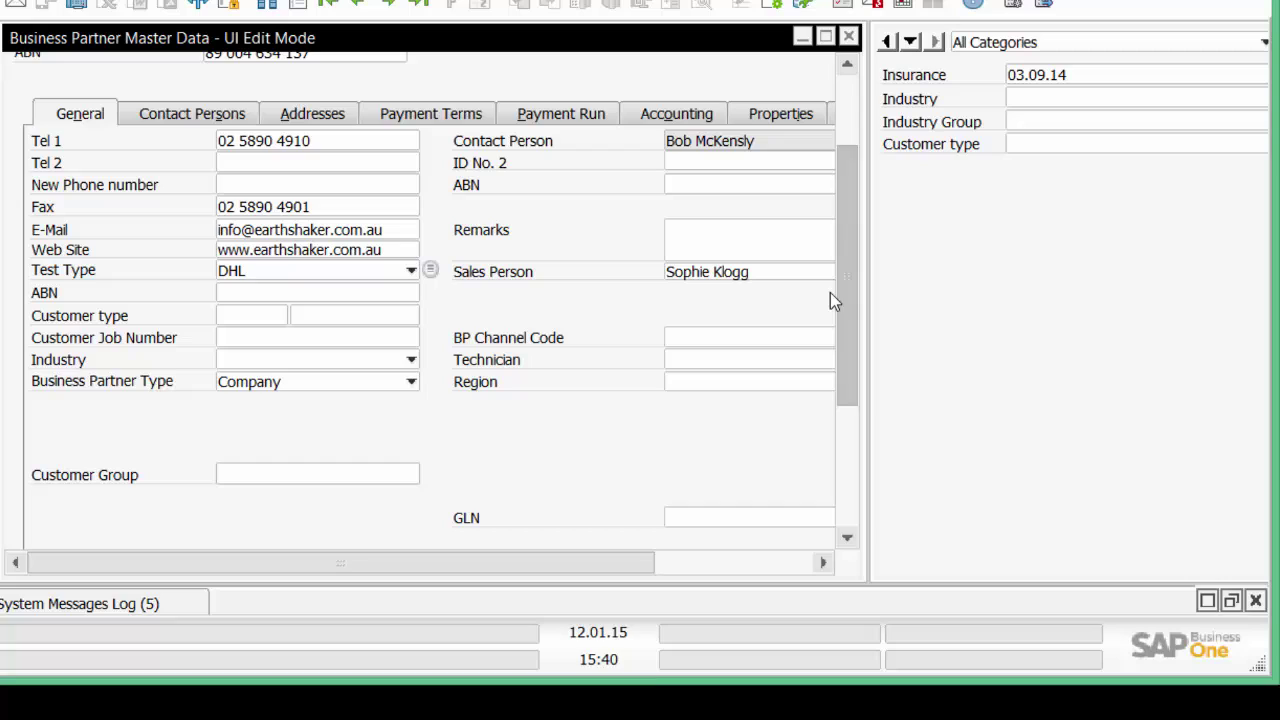
left_click(1030, 140)
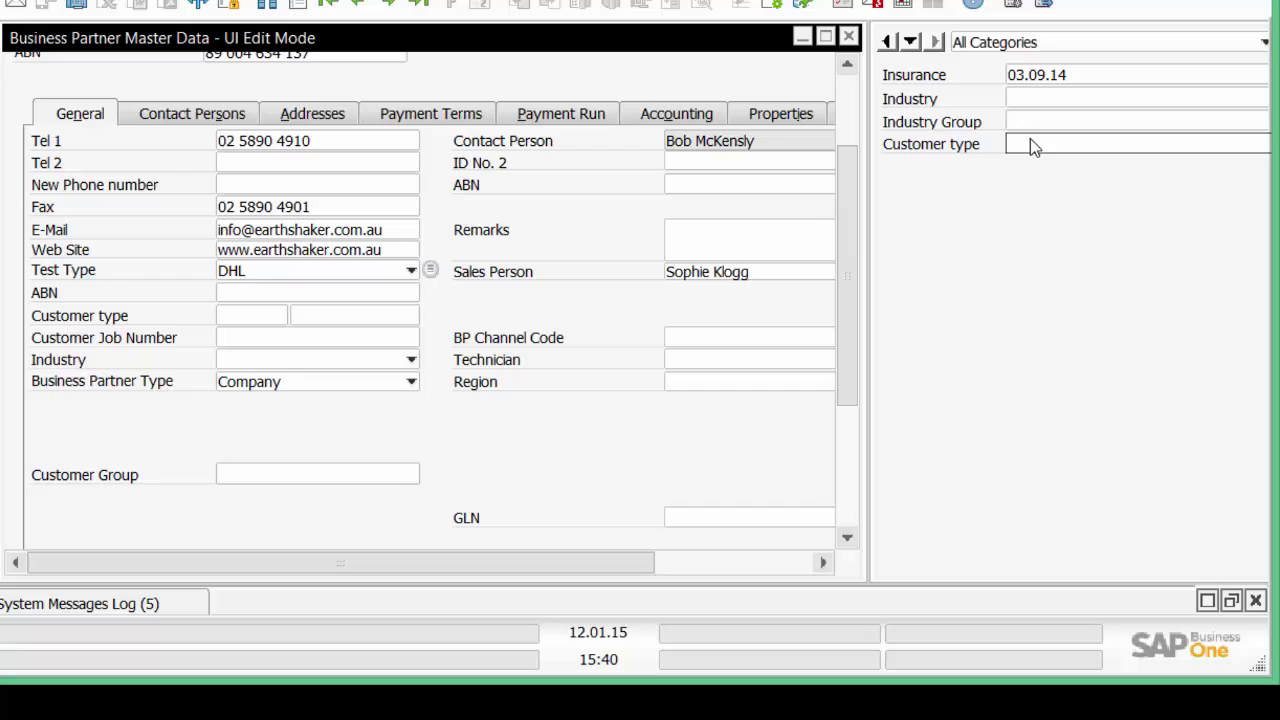
left_click_drag(1030, 145, 557, 423)
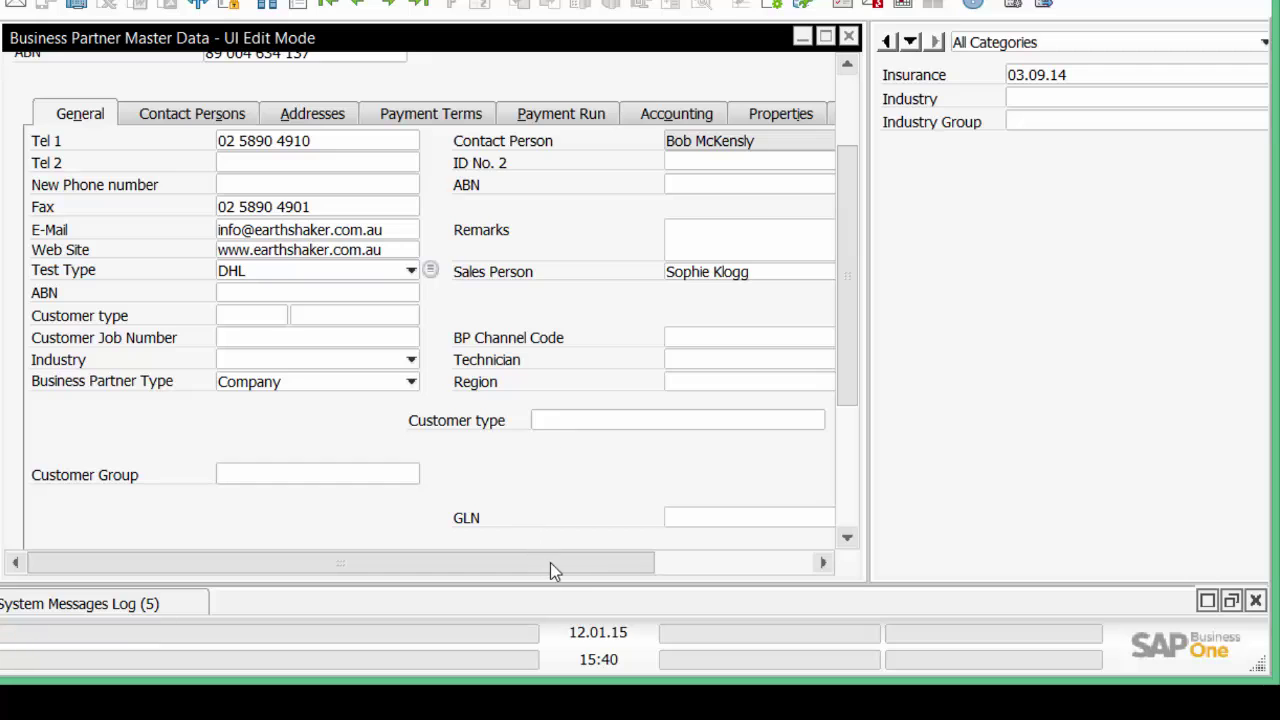
left_click_drag(550, 562, 694, 565)
left_click(545, 423)
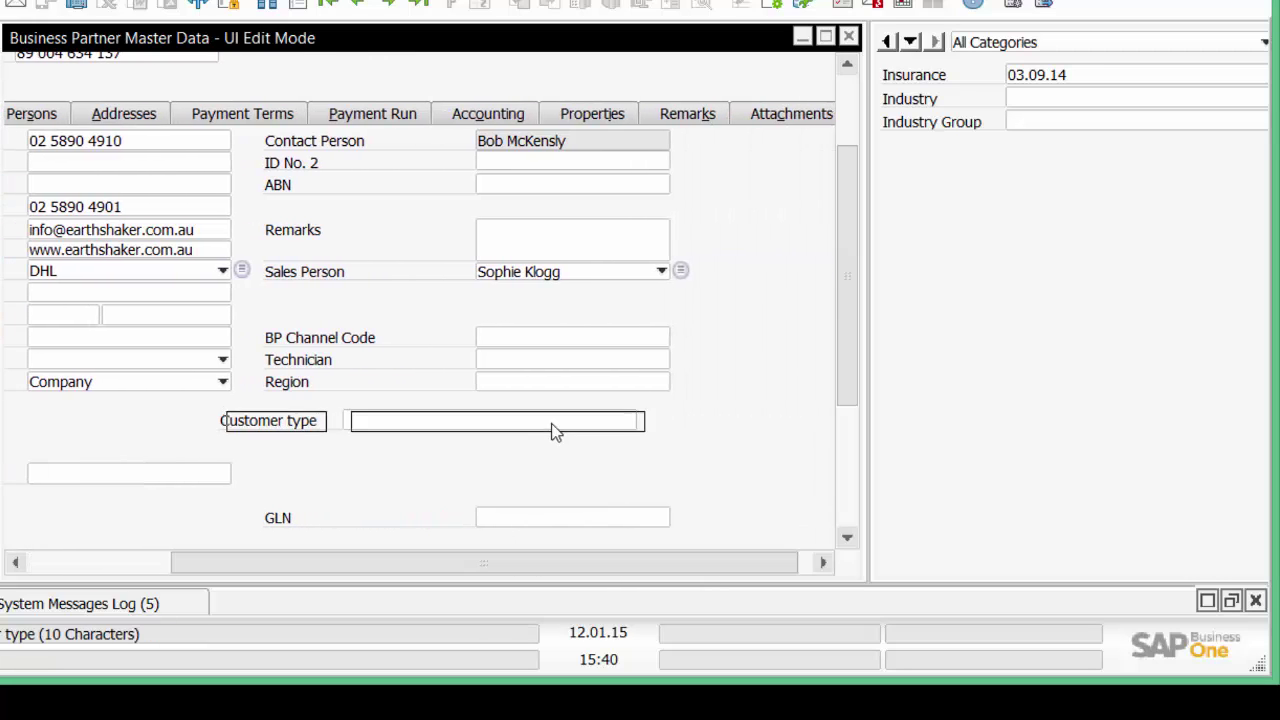
left_click_drag(556, 431, 571, 431)
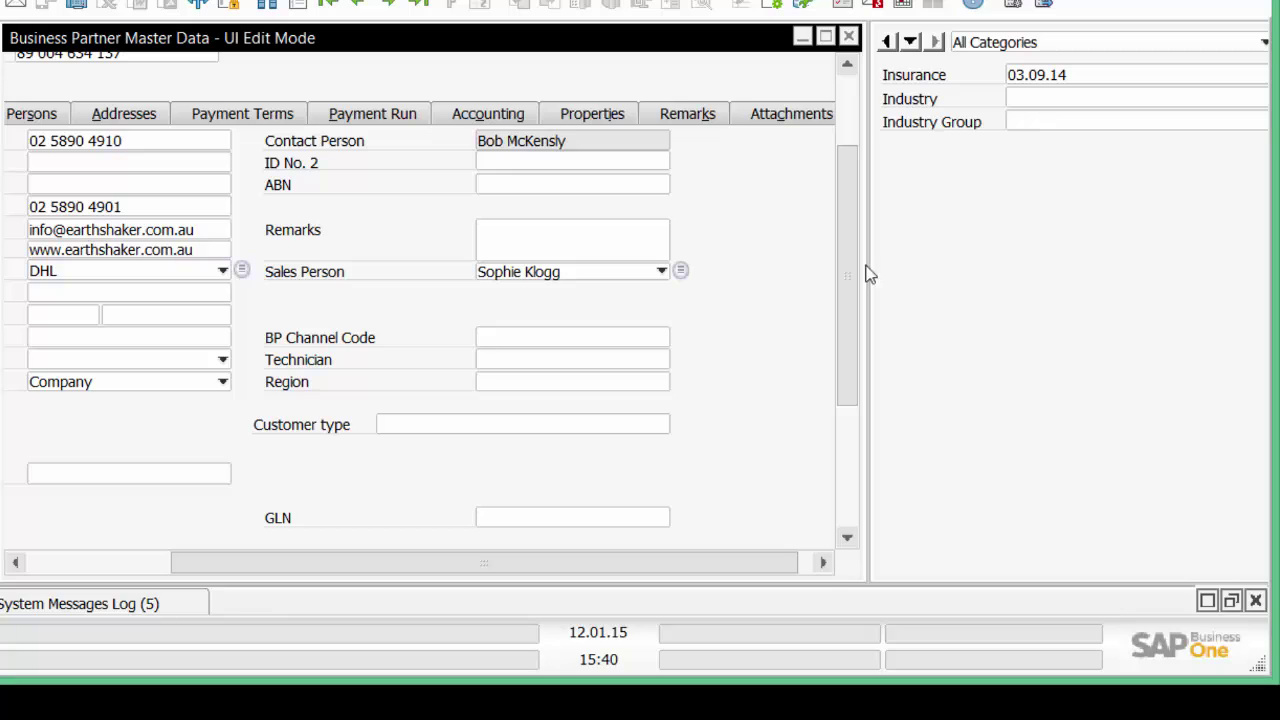
Move the user-defined Industry and Industry Group fields onto the General tab, stacked between Customer type and GLN.
left_click(1029, 97)
left_click_drag(1029, 95, 398, 464)
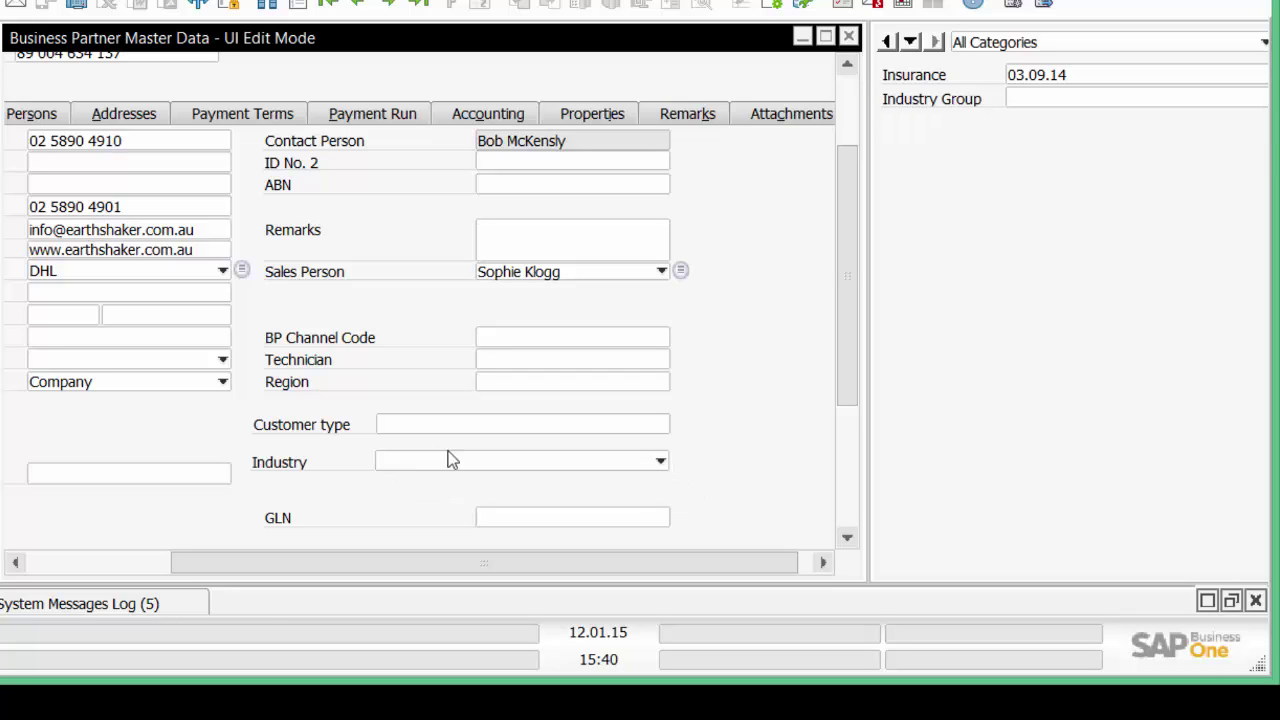
left_click(1078, 103)
left_click_drag(1078, 103, 450, 503)
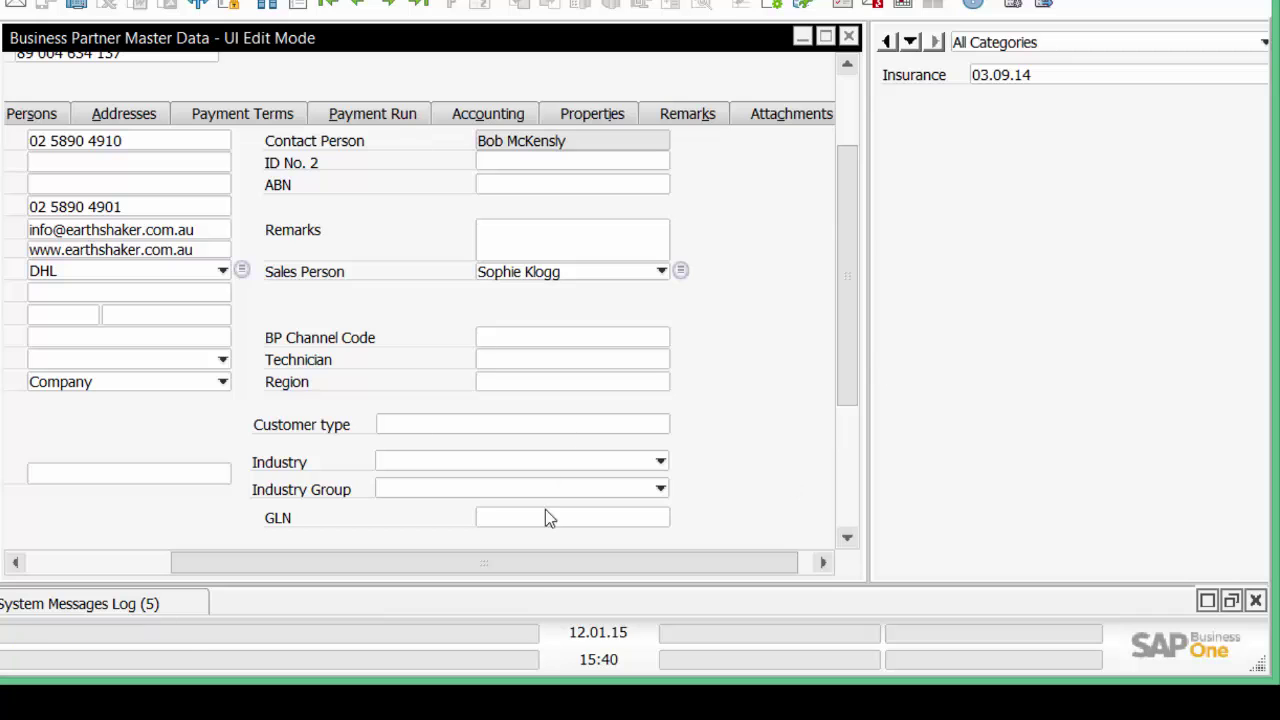
Move the Customer Group field up to sit just below Business Partner Type.
left_click_drag(469, 562, 252, 537)
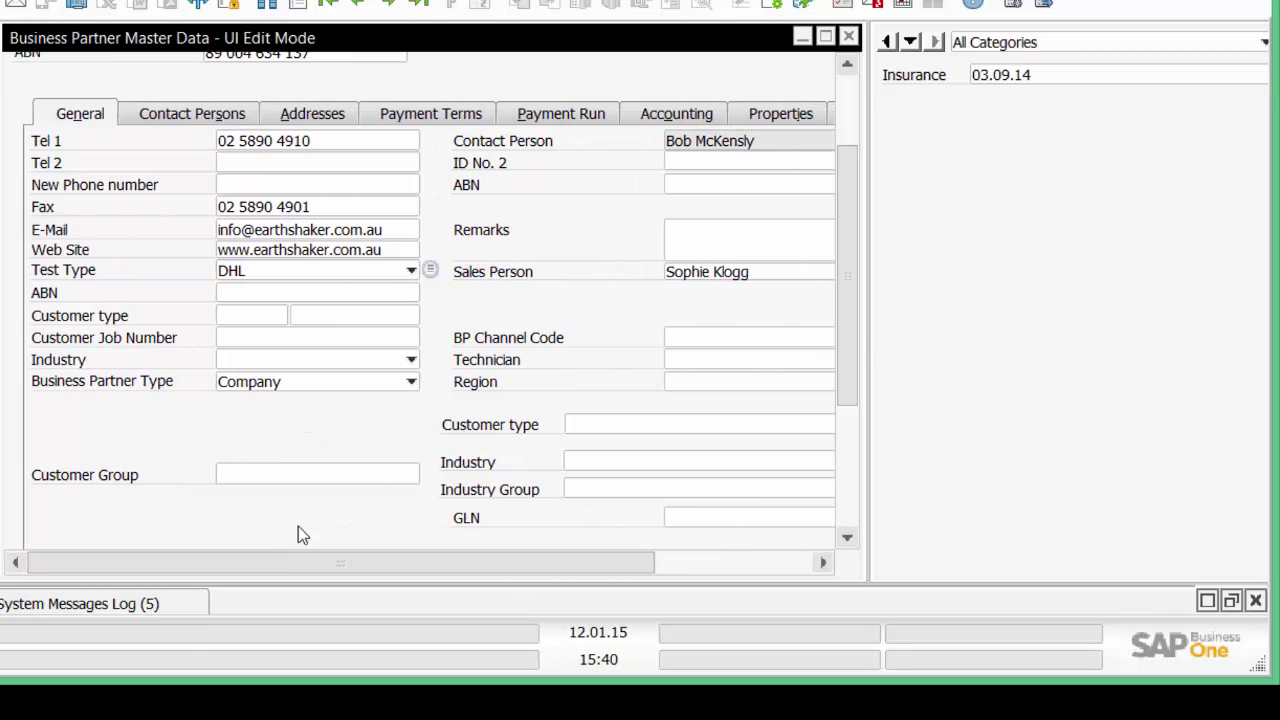
left_click(116, 480)
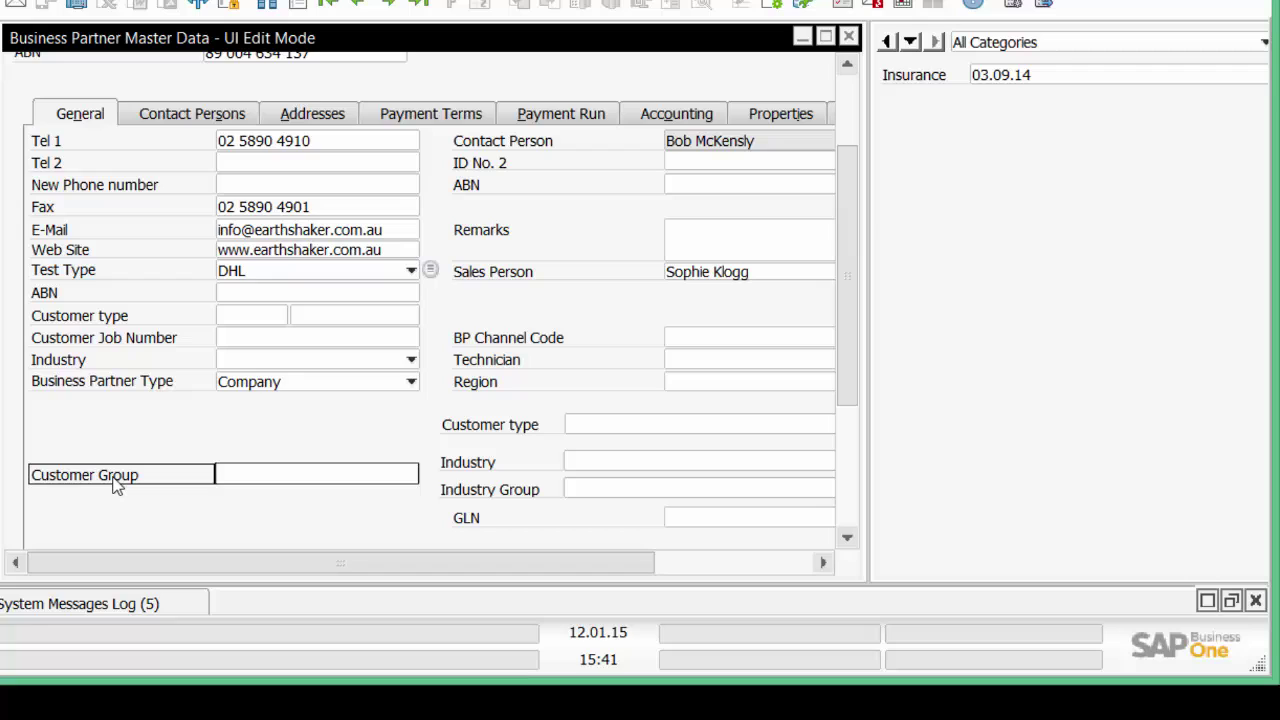
left_click_drag(116, 483, 116, 429)
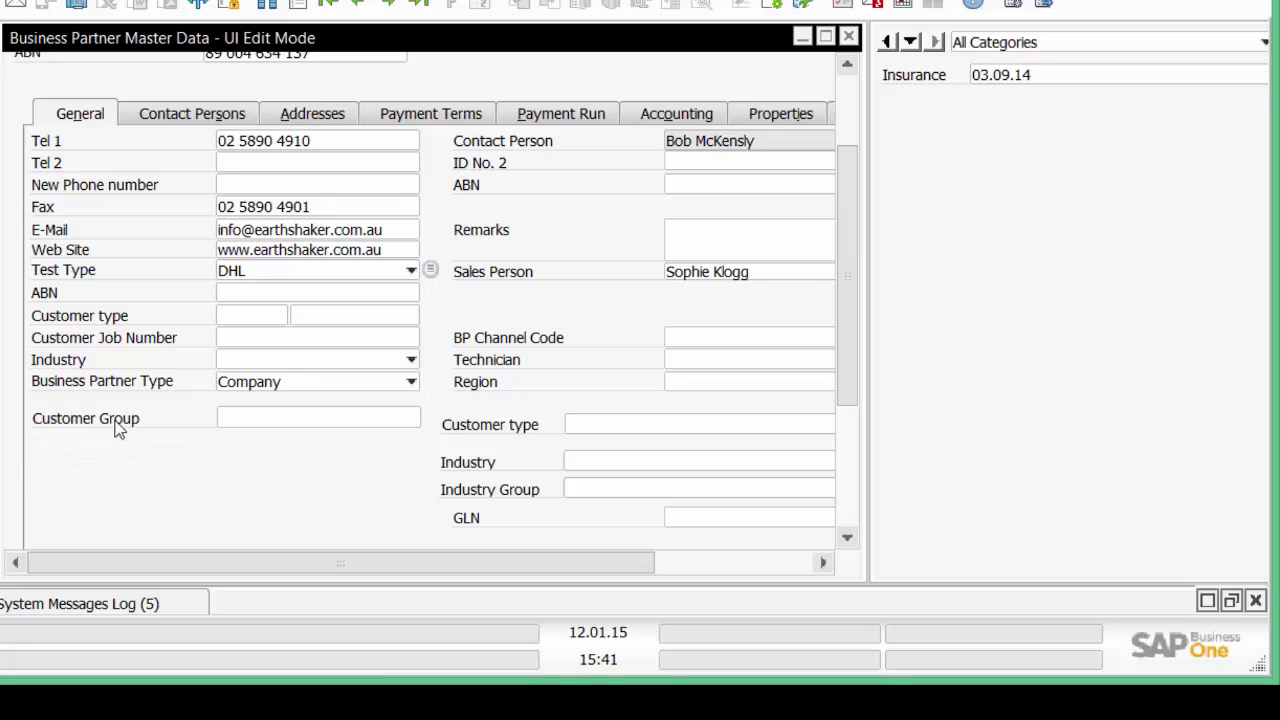
Examine how the Active option is grouped with the From, To and Remarks fields on the General tab.
left_click_drag(846, 397, 846, 500)
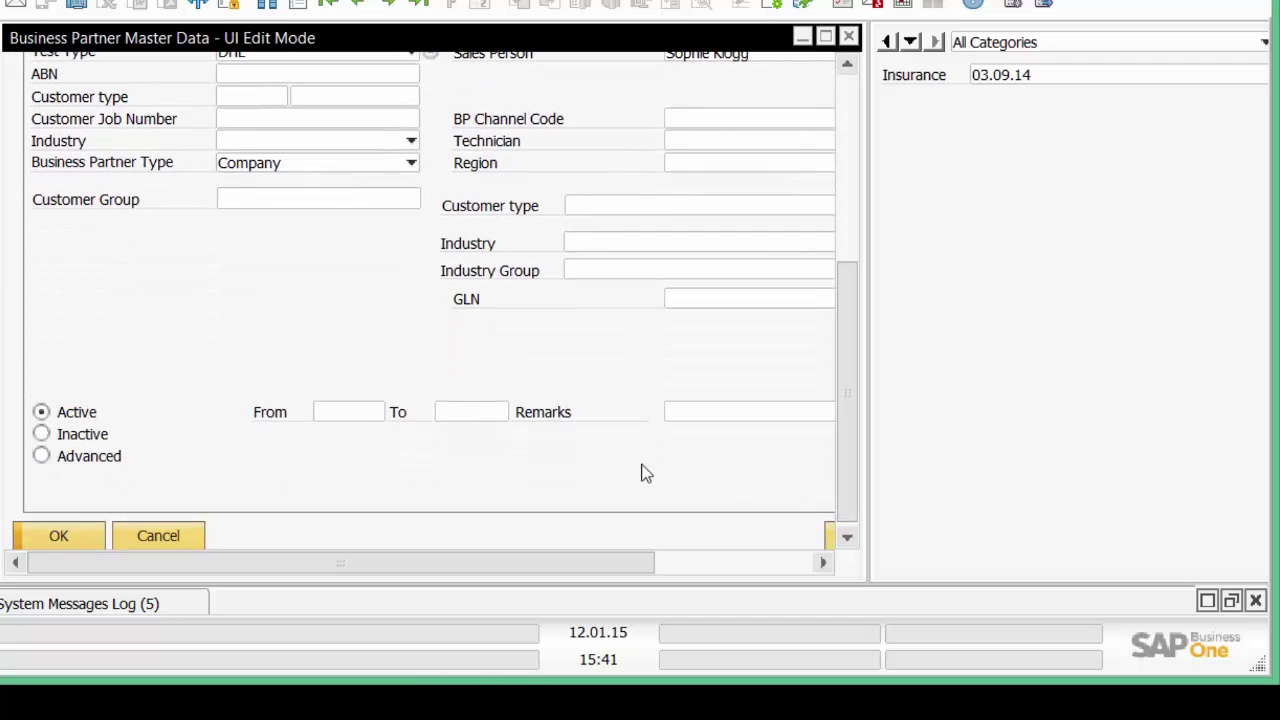
left_click(563, 418)
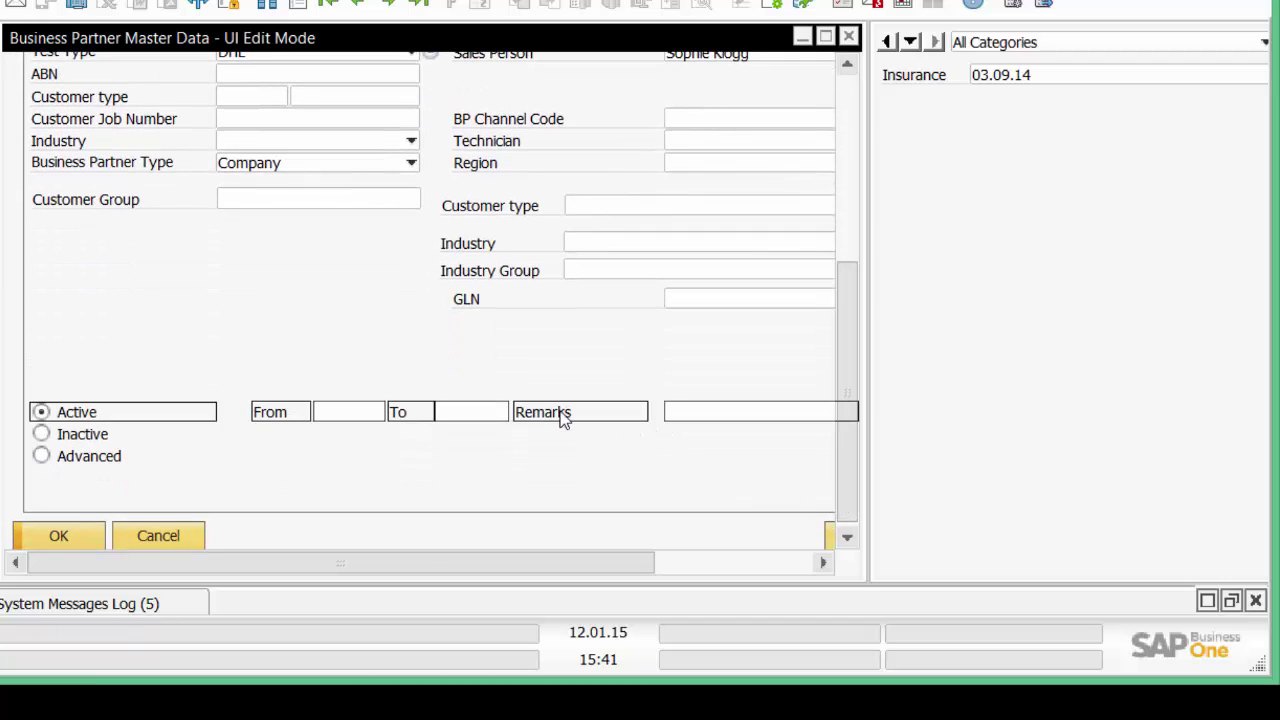
left_click(563, 373)
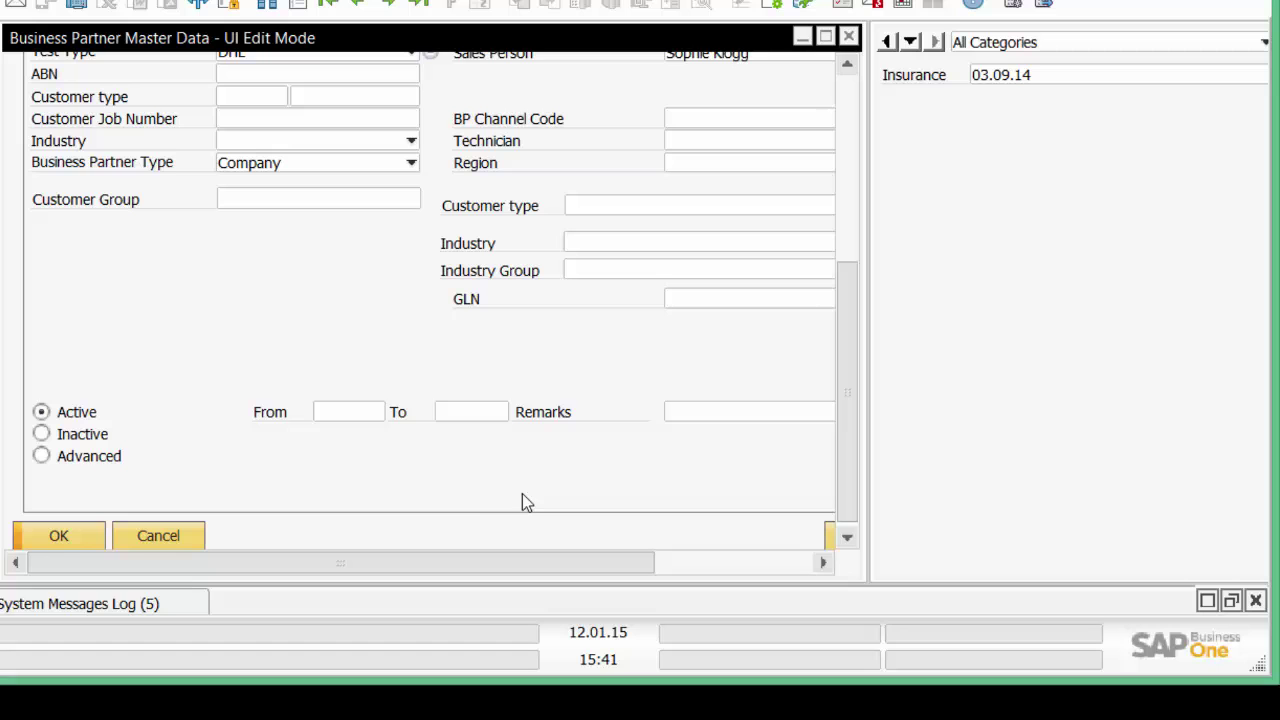
Disable the Region field on the General tab.
left_click_drag(846, 400, 843, 352)
left_click_drag(549, 566, 693, 573)
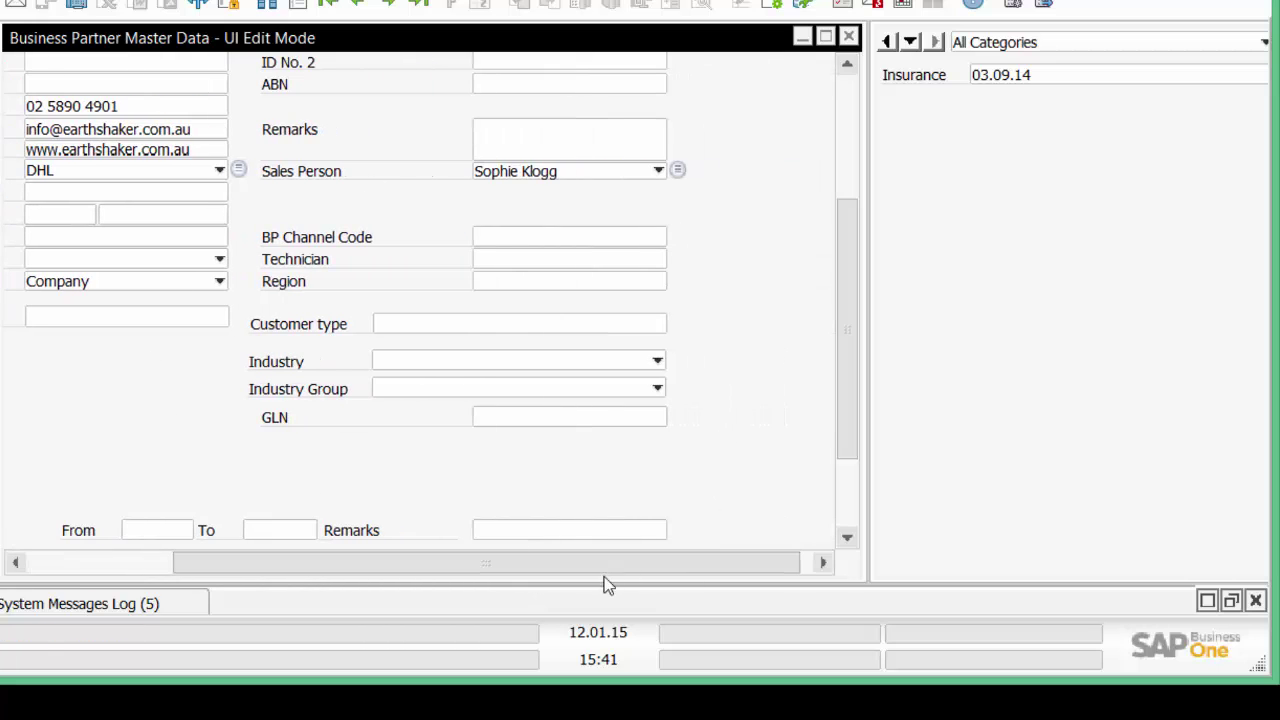
left_click_drag(563, 568, 380, 554)
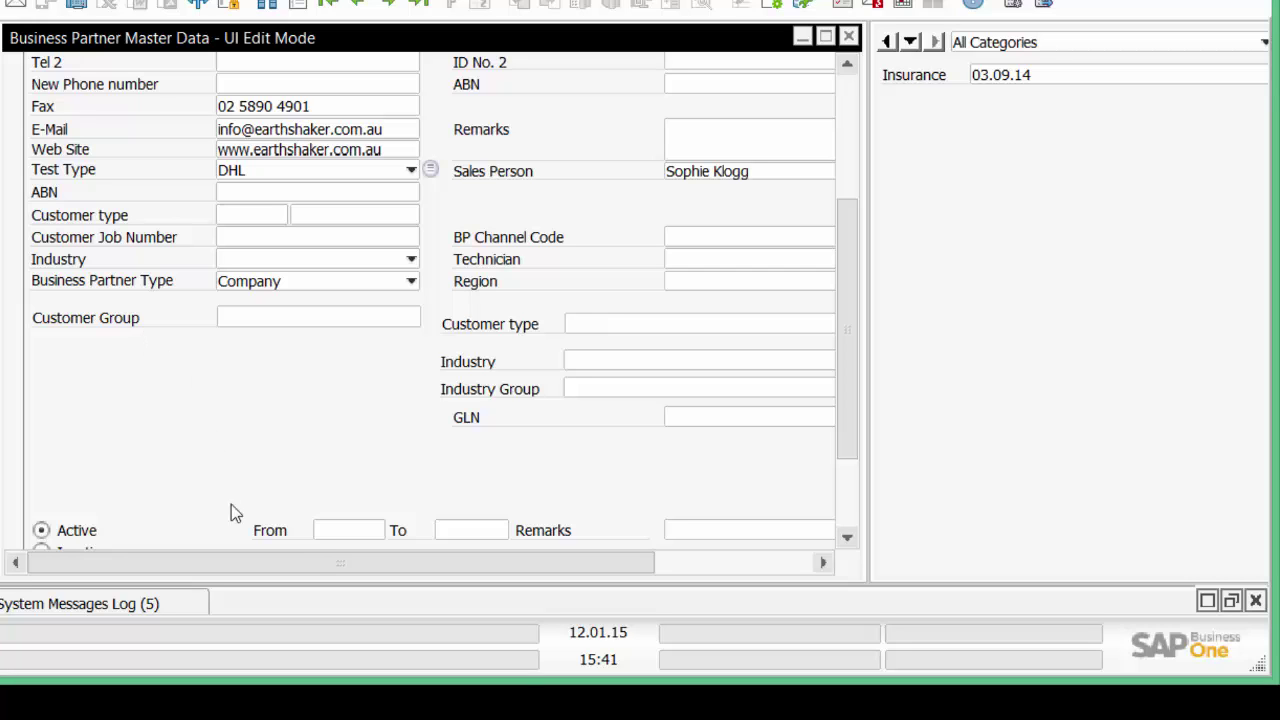
left_click_drag(330, 563, 494, 566)
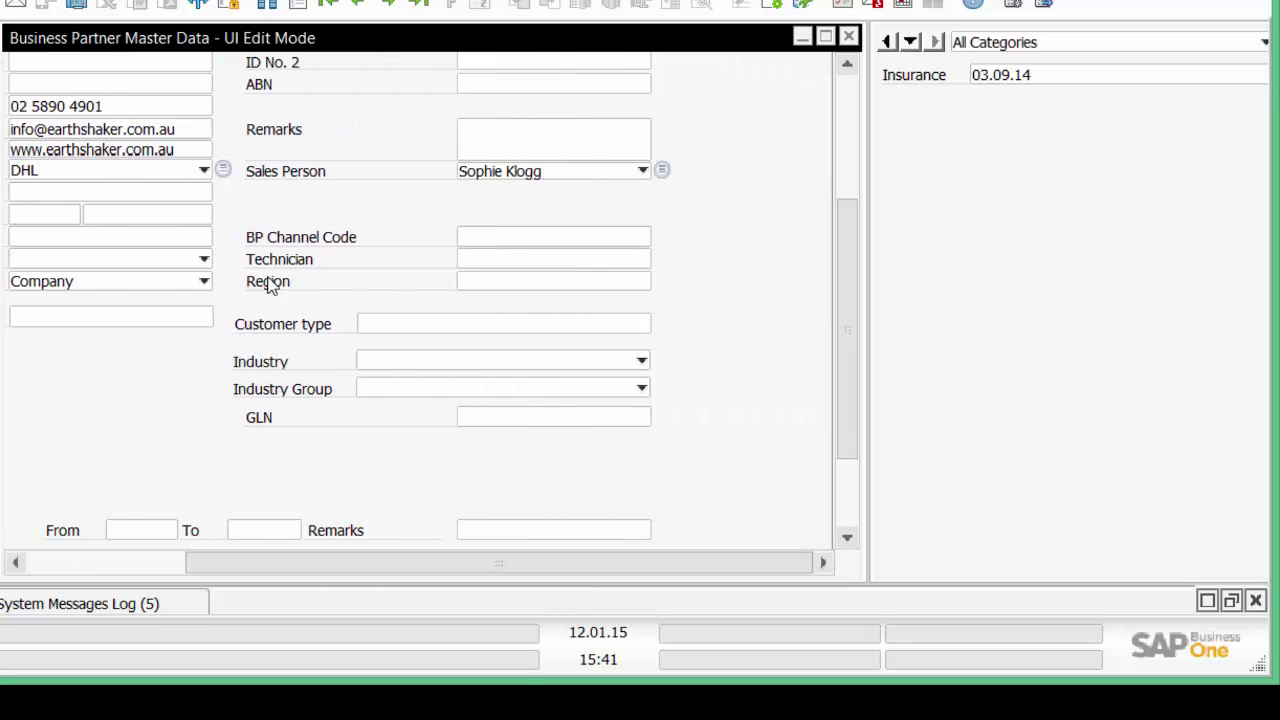
right_click(484, 283)
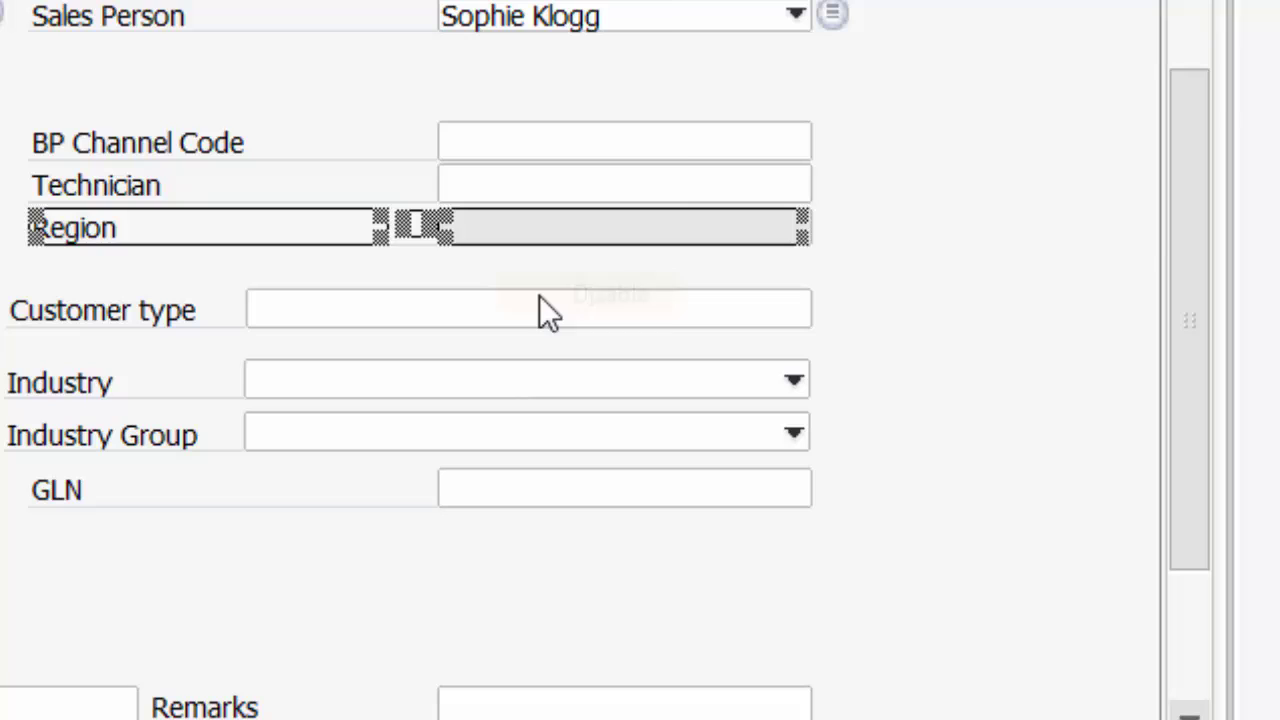
left_click(566, 278)
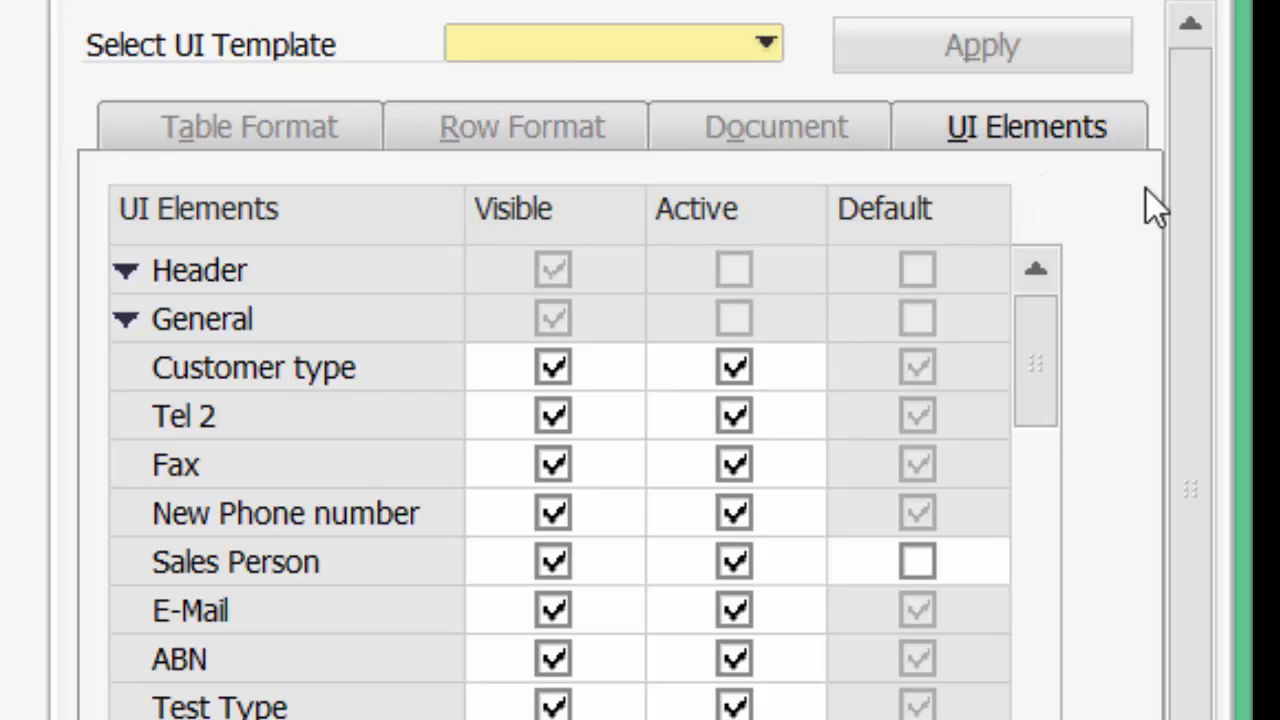
Examine the Visible and Active settings for the General tab's fields in the UI Elements list, and close the form settings without saving.
scroll(1182, 215, "down", 2)
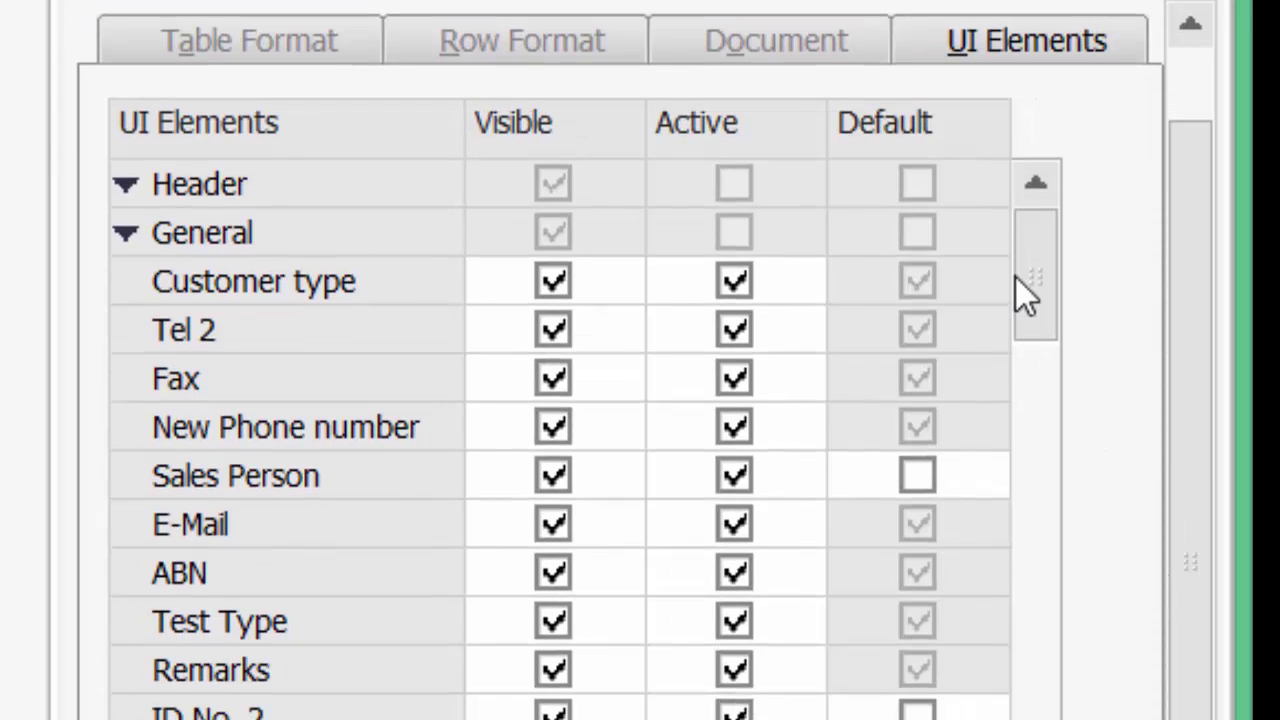
left_click_drag(1016, 278, 1023, 410)
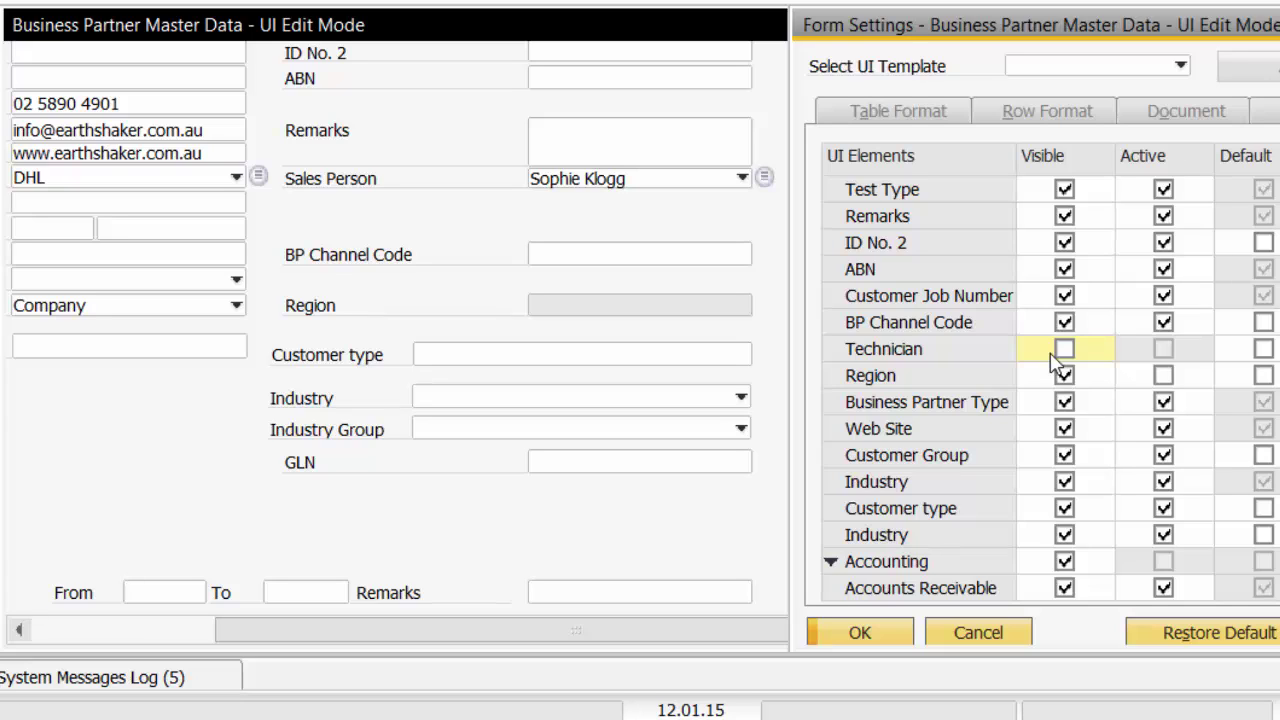
left_click(985, 632)
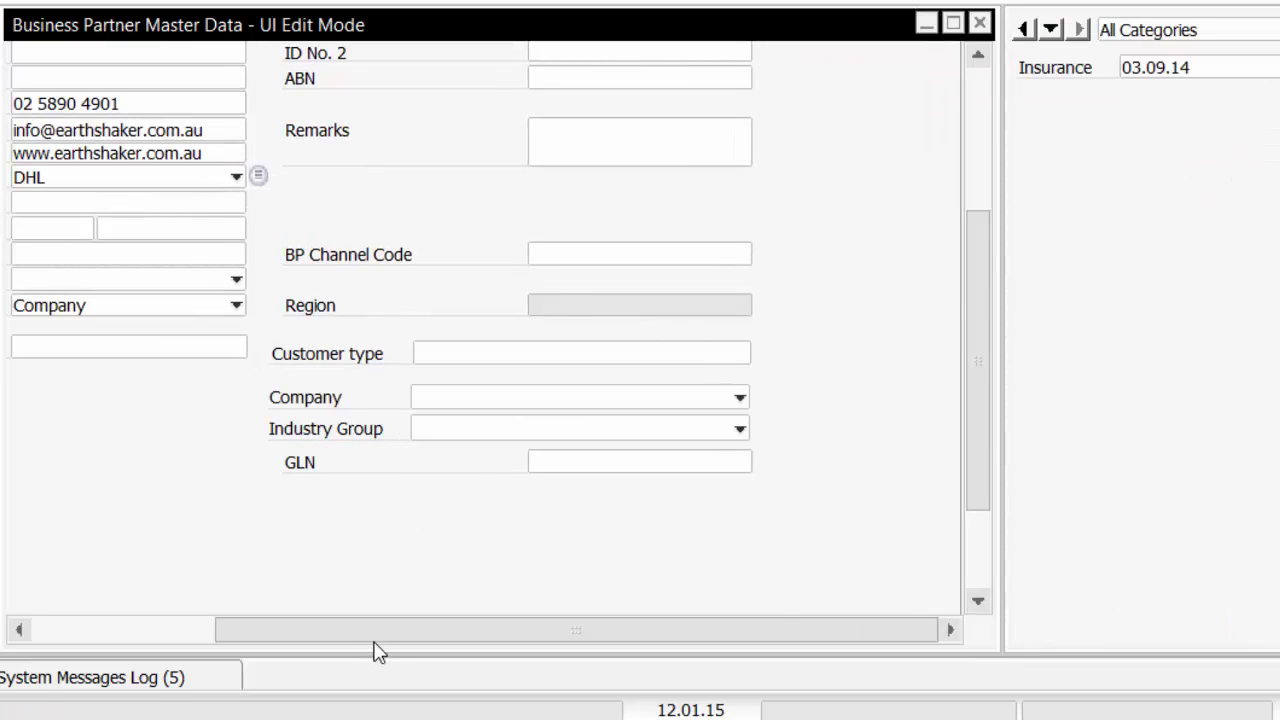
Review the rearranged field layout across both columns of the General tab and the header of the Business Partner Master Data form.
left_click_drag(372, 636, 92, 645)
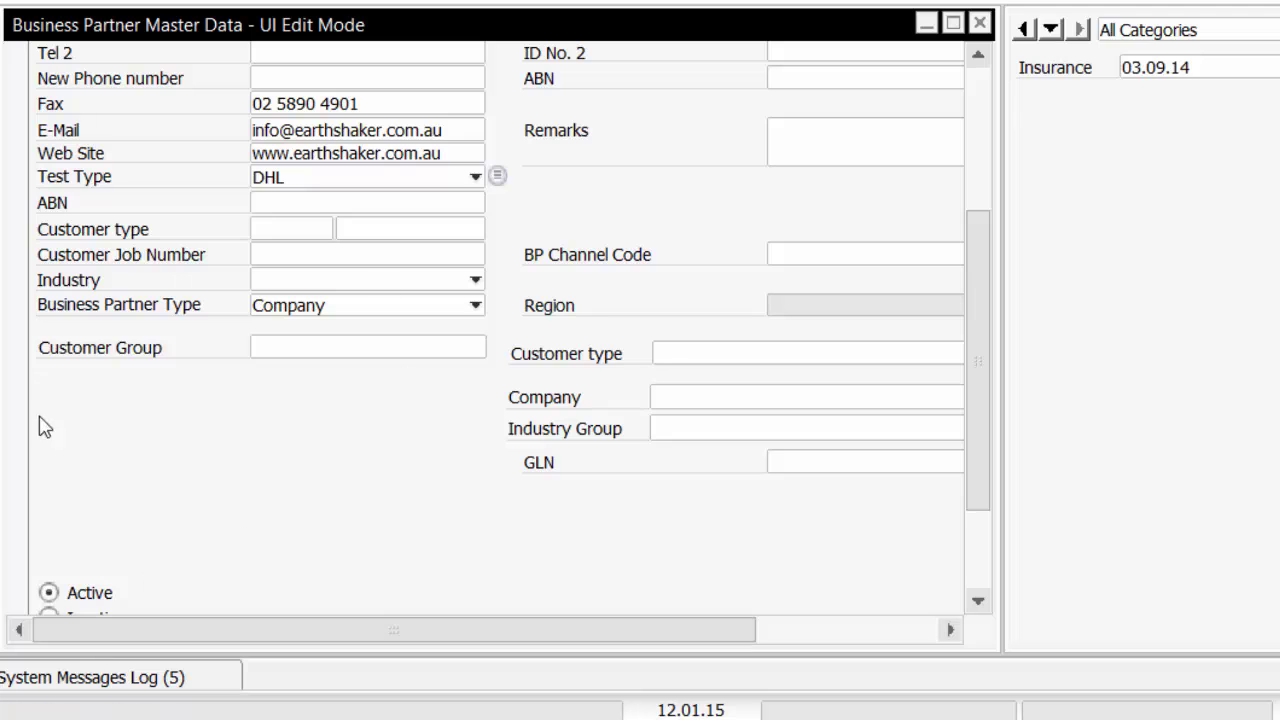
left_click_drag(398, 643, 629, 603)
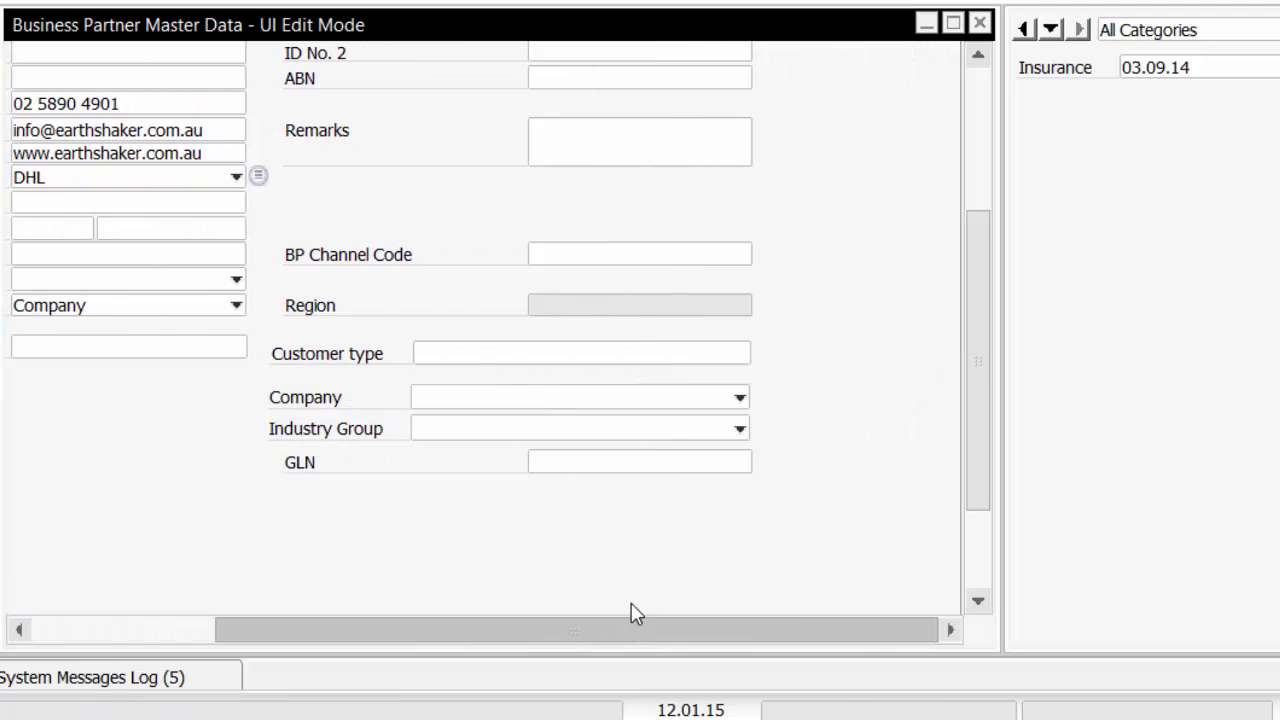
left_click_drag(978, 406, 988, 308)
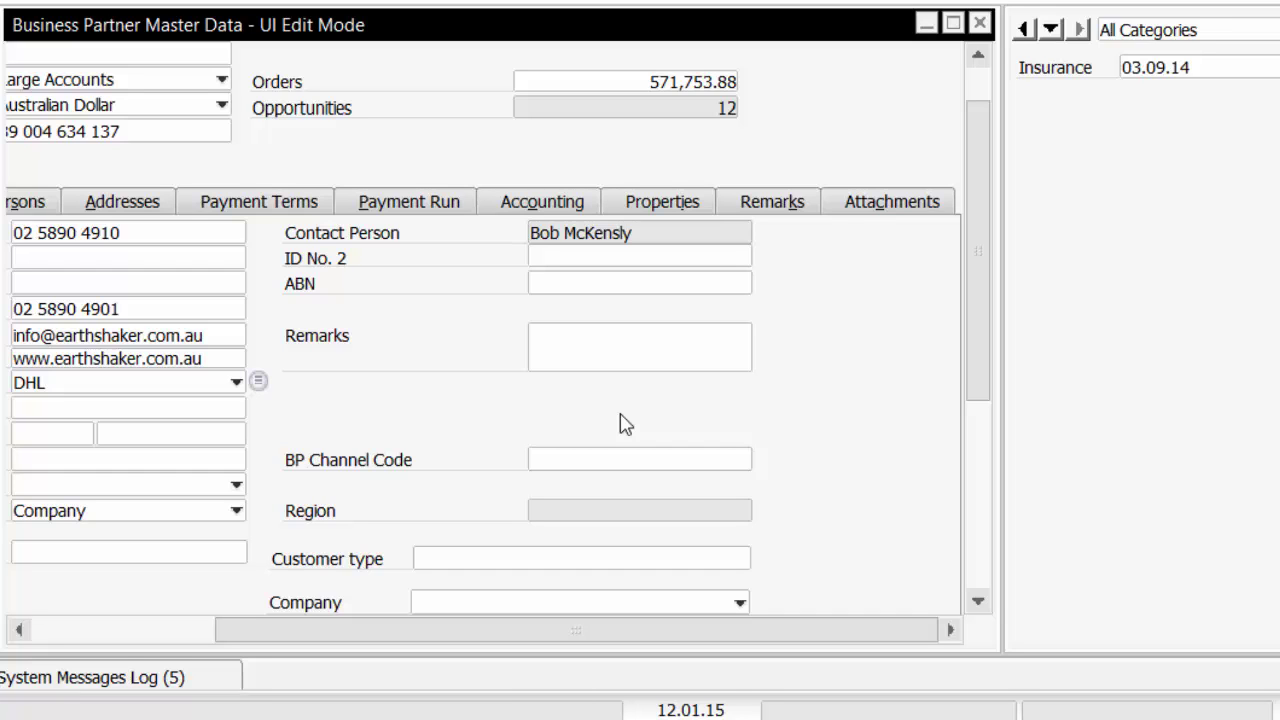
left_click(103, 630)
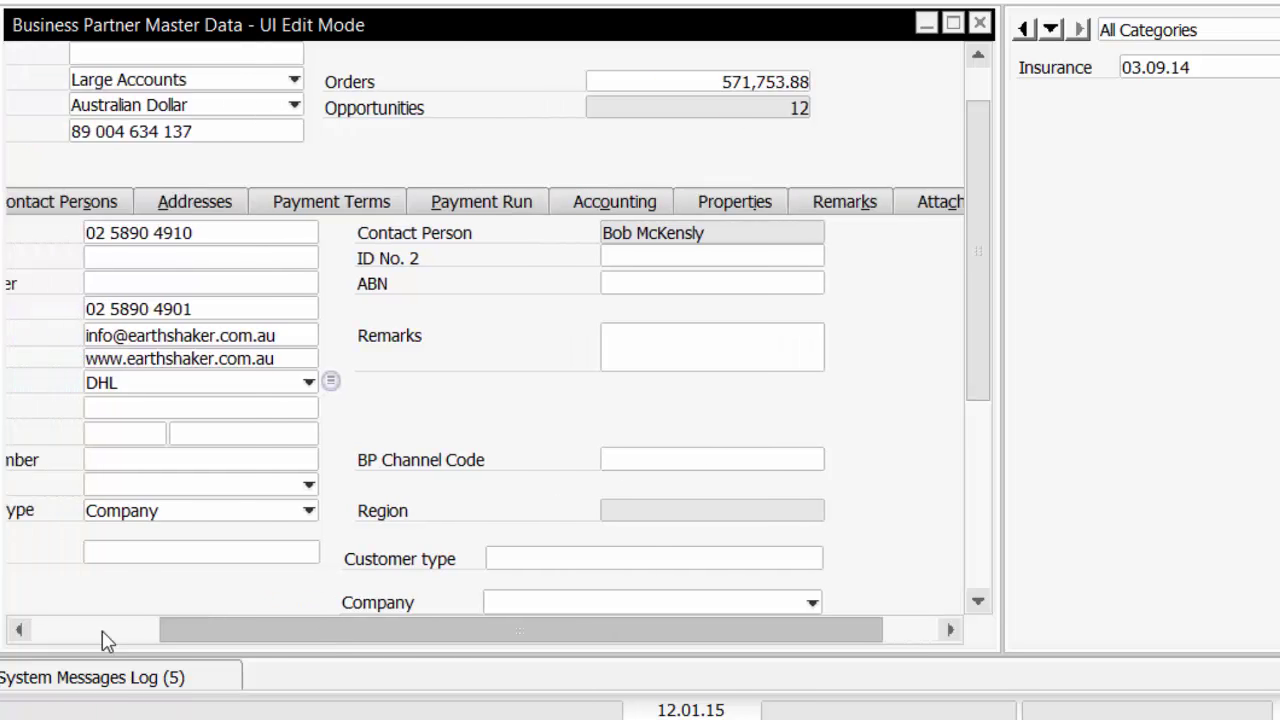
scroll(985, 200, "up", 2)
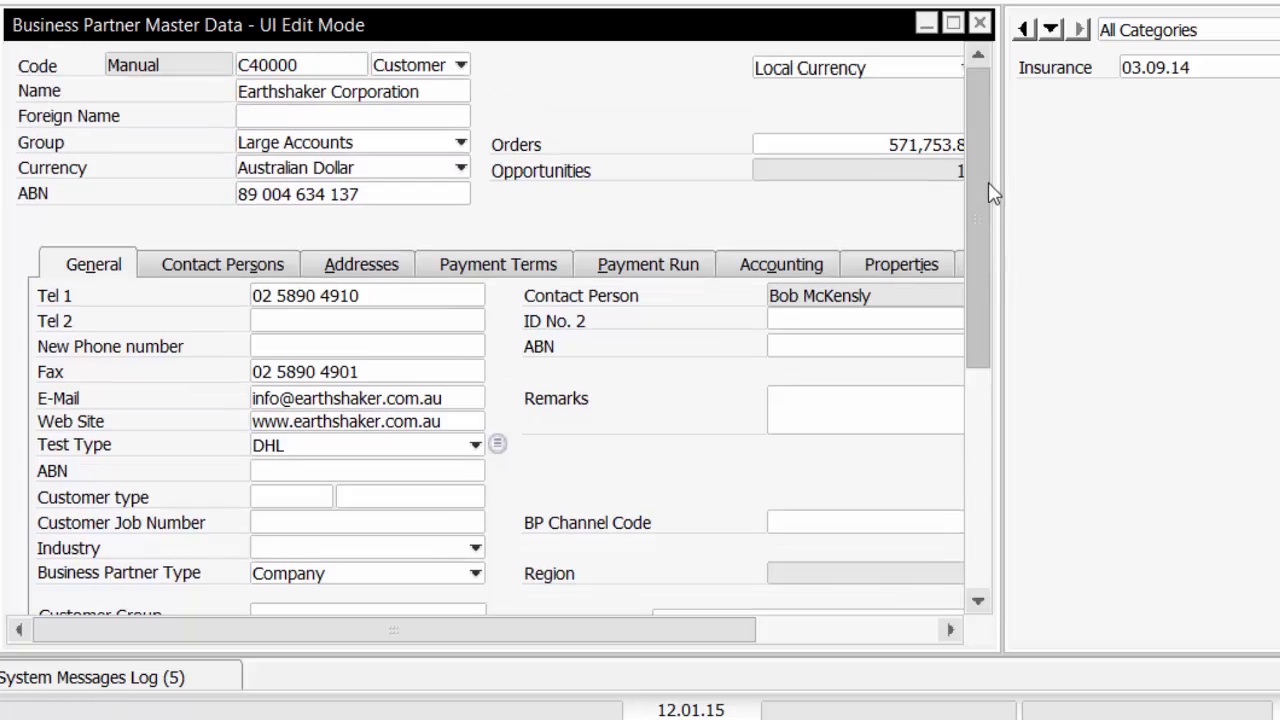